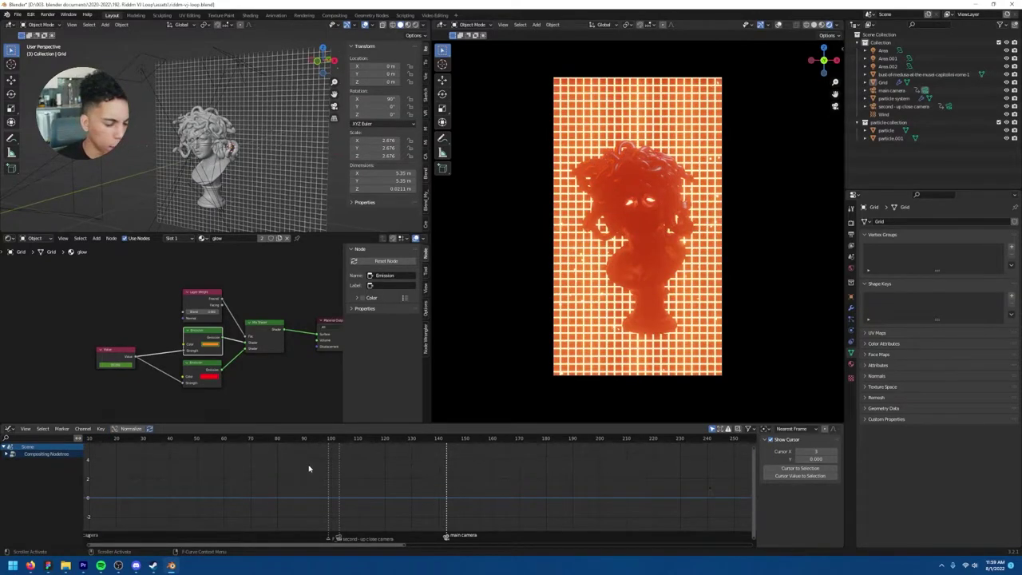
# Play the Medusa bust animation to preview the loop, stop it, and return to frame 0.
pyautogui.press('Escape')
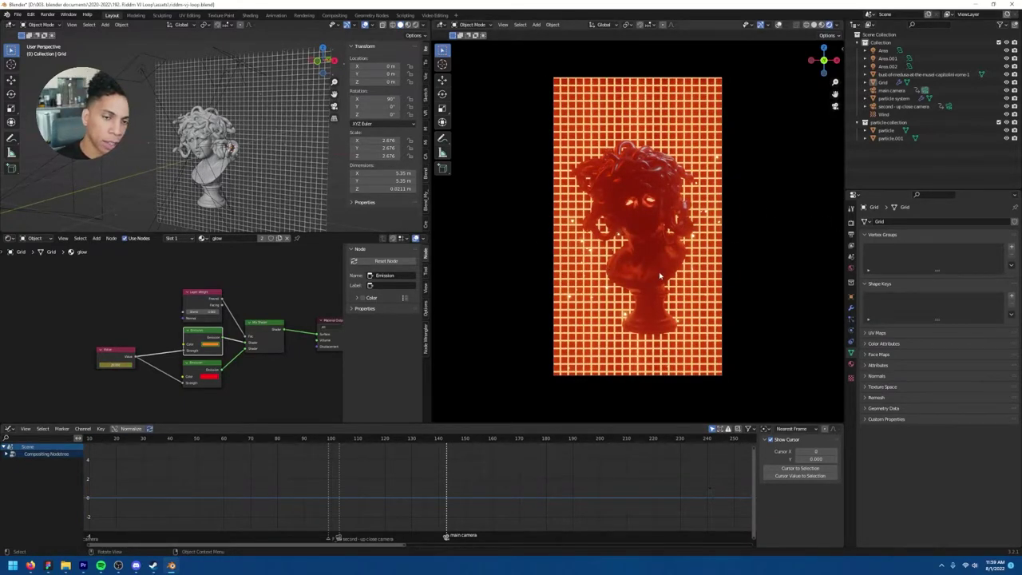
pyautogui.press('space')
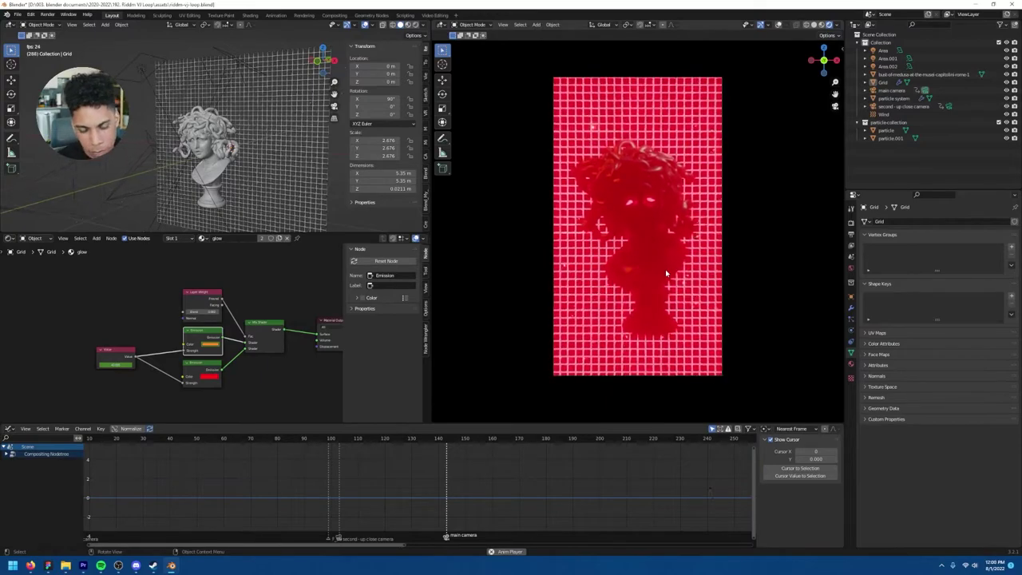
pyautogui.scroll(-5, 503, 504)
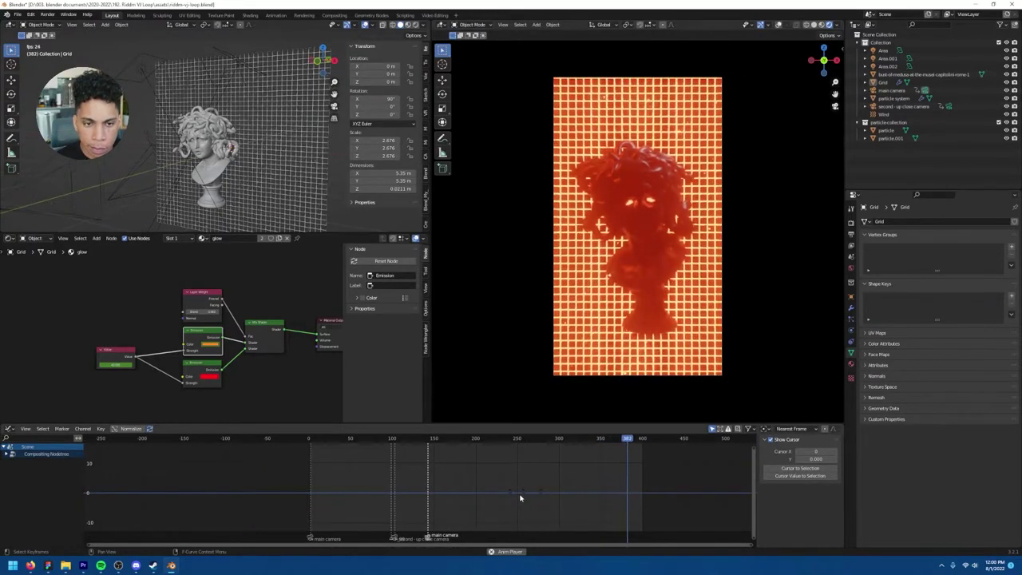
pyautogui.press('space')
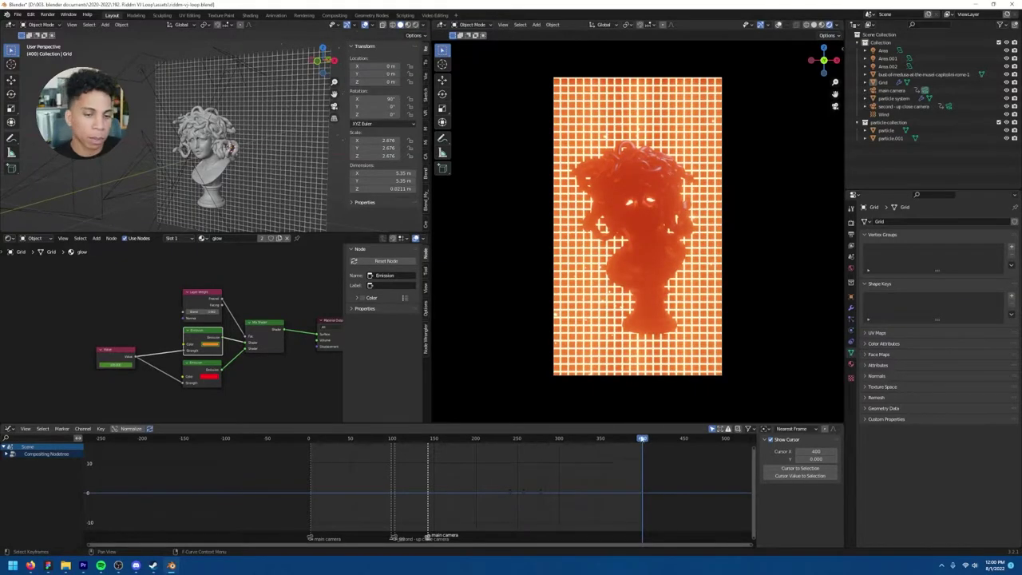
pyautogui.hotkey('shift', 'Left')
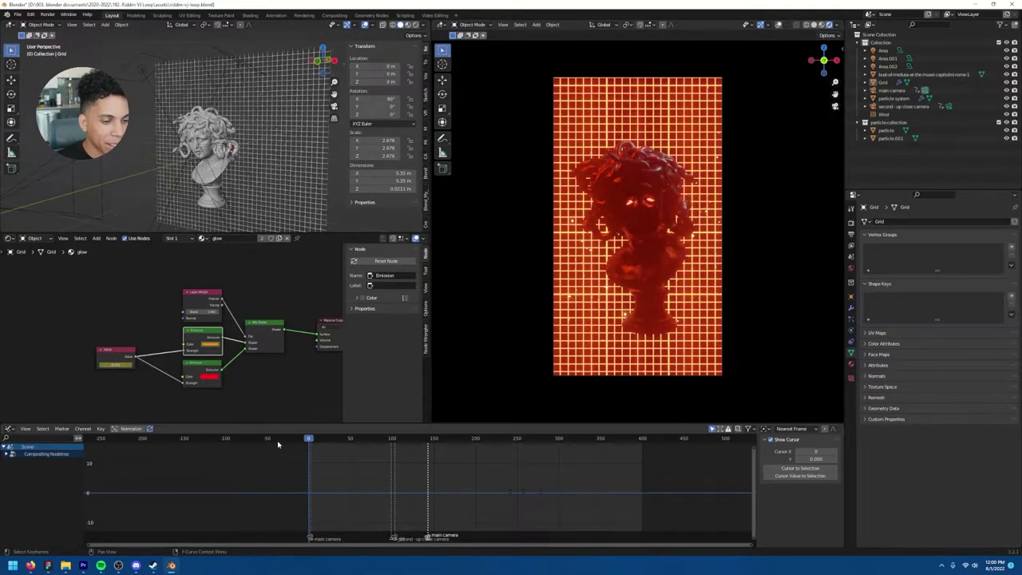
# Switch to the Video Editing workspace and join the graph editor area into the sequencer to enlarge it.
pyautogui.click(432, 16)
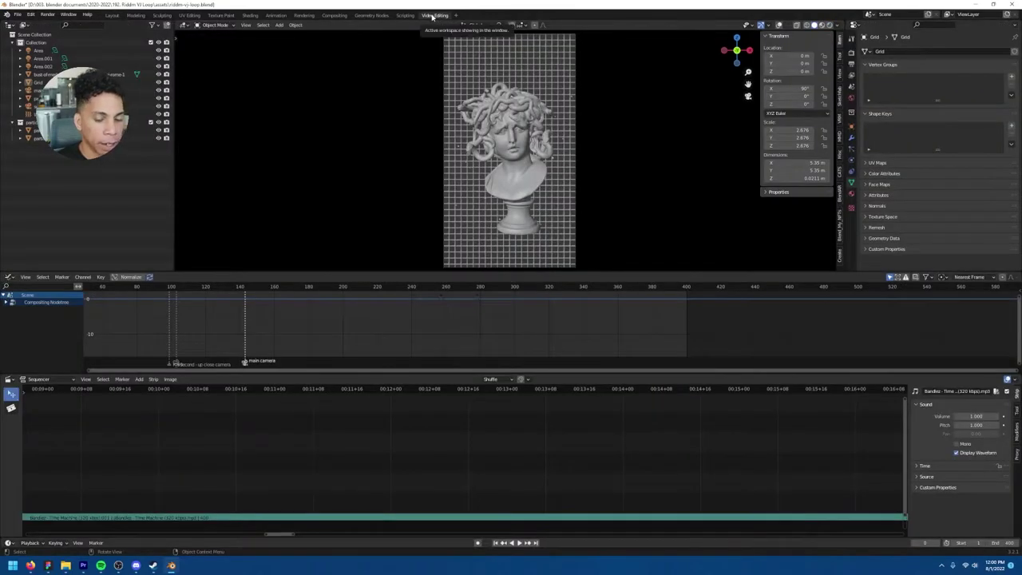
pyautogui.scroll(-2, 505, 363)
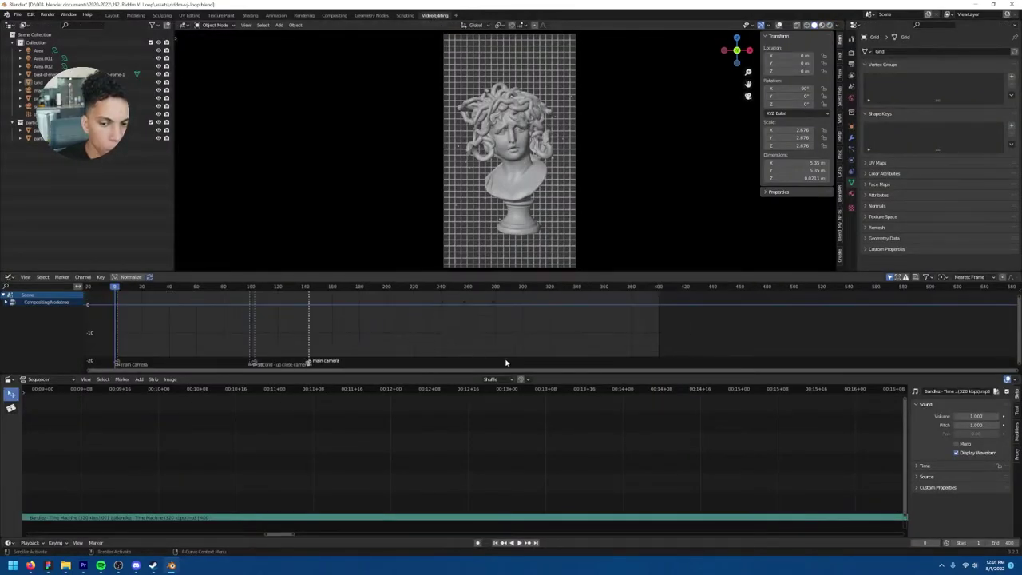
pyautogui.click(166, 381)
pyautogui.moveTo(139, 380)
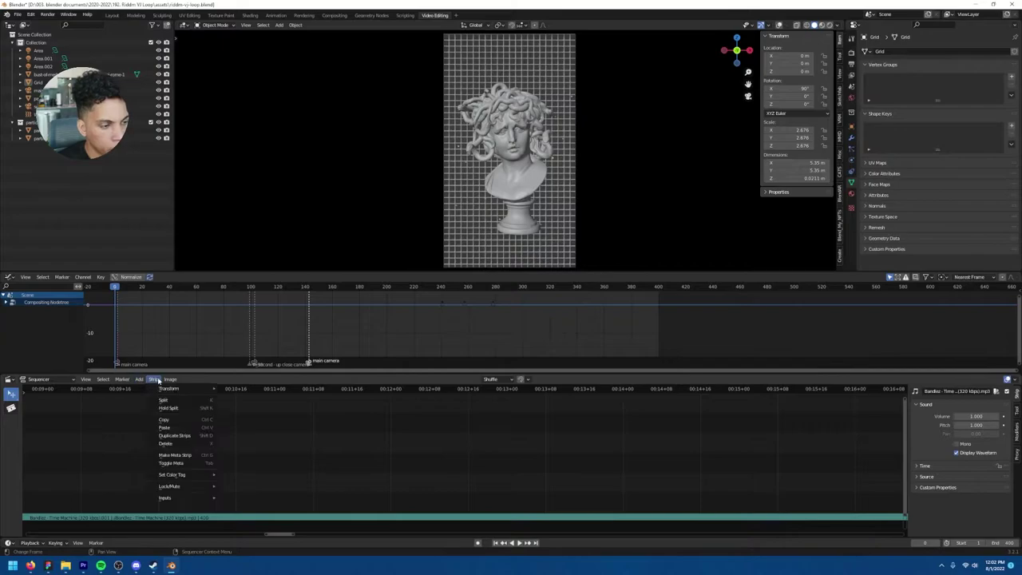
pyautogui.rightClick(276, 374)
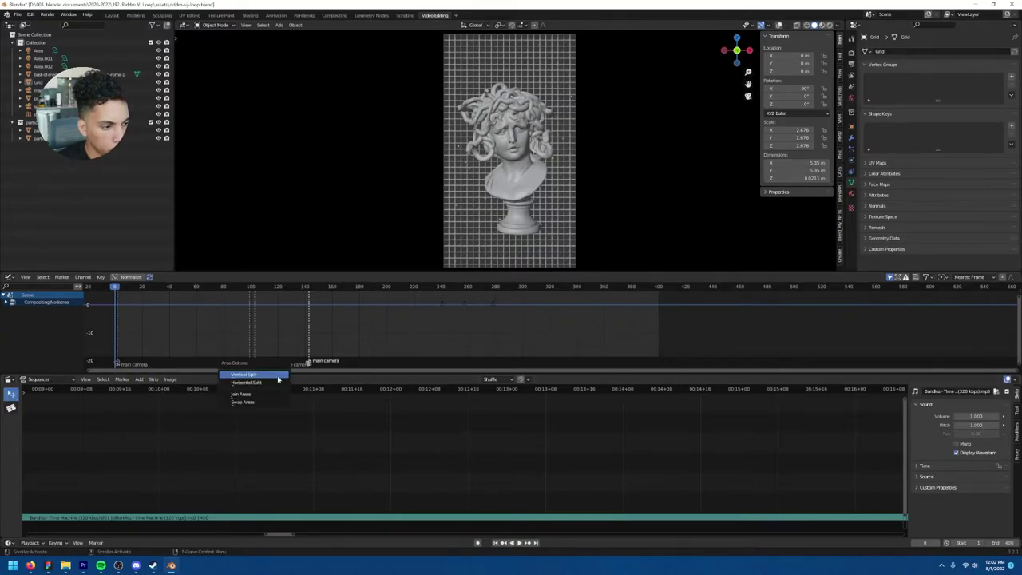
pyautogui.click(272, 392)
pyautogui.click(161, 343)
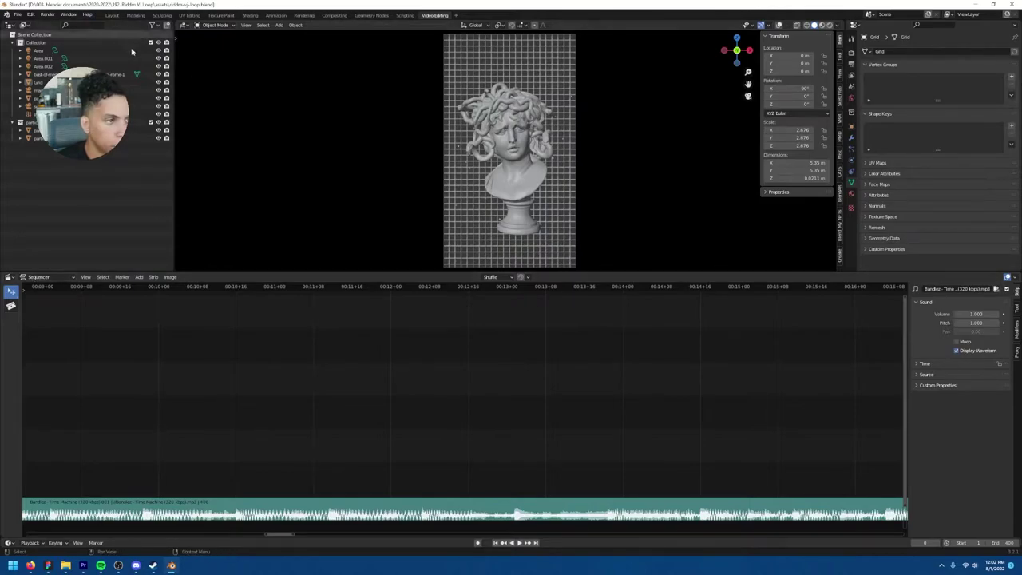
# Examine how the song's audio strips are cut and arranged along the sequencer timeline.
pyautogui.click(142, 278)
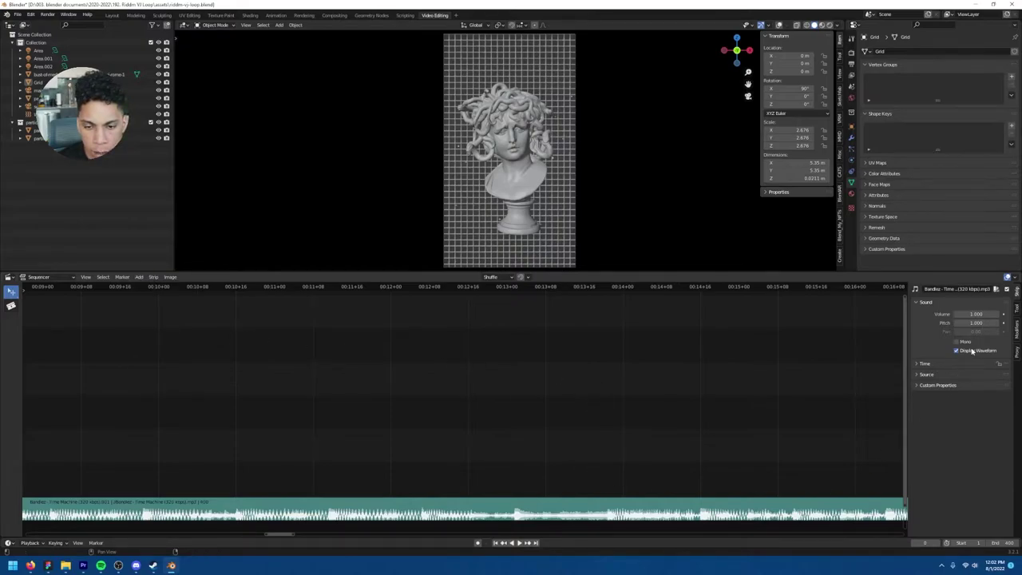
pyautogui.scroll(-5, 144, 451)
pyautogui.scroll(-3, 168, 311)
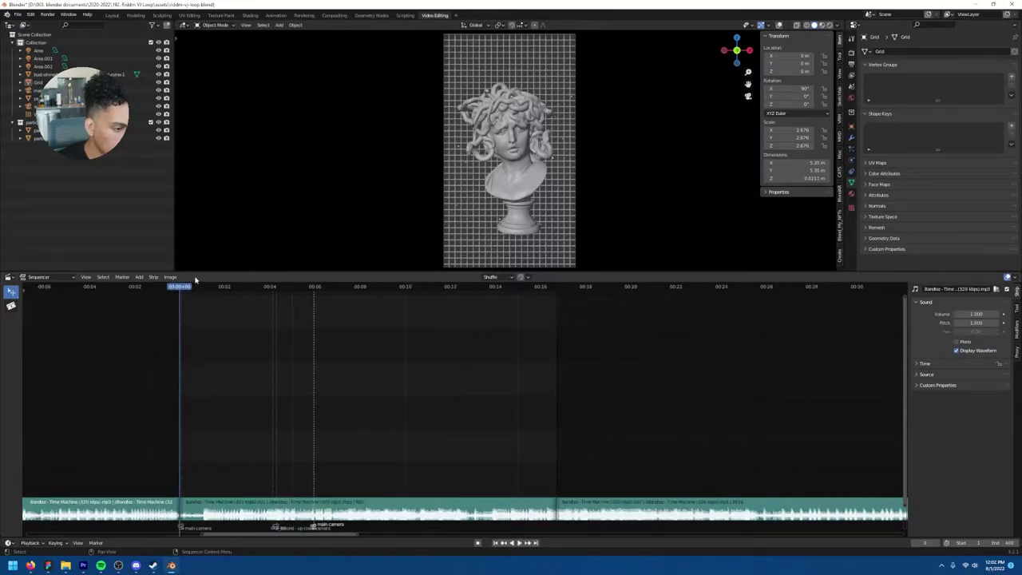
pyautogui.moveTo(182, 287)
pyautogui.mouseDown()
pyautogui.moveTo(212, 287)
pyautogui.moveTo(182, 287)
pyautogui.mouseUp()
pyautogui.press('space')
pyautogui.press('Escape')
pyautogui.scroll(-2, 243, 412)
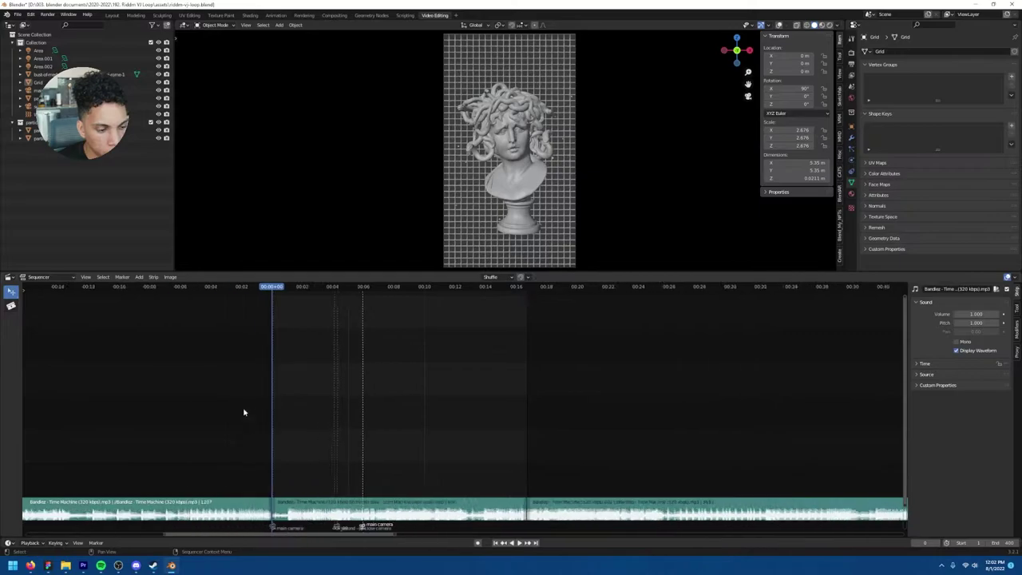
pyautogui.scroll(-4, 245, 411)
pyautogui.scroll(3, 463, 447)
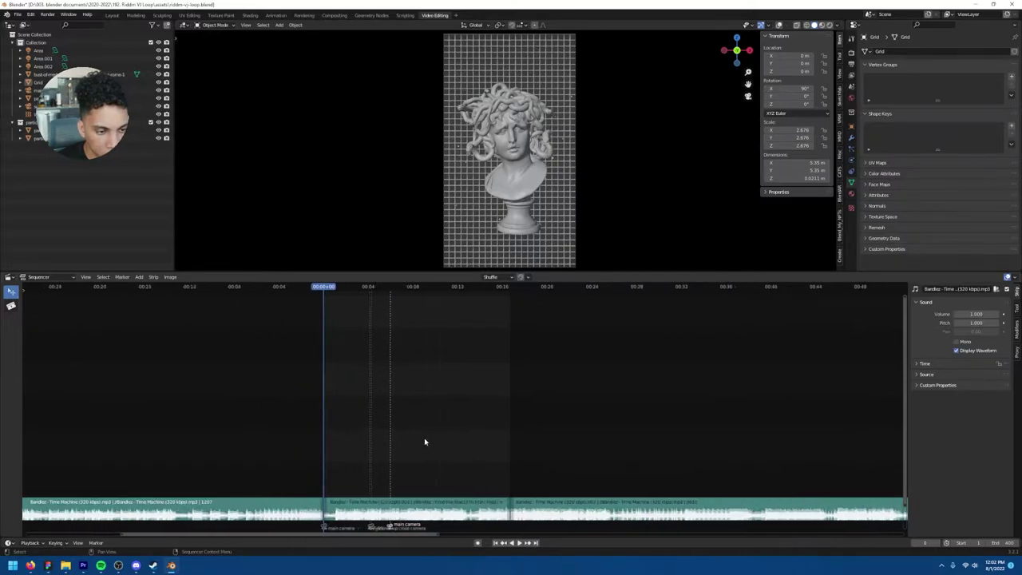
pyautogui.scroll(4, 415, 441)
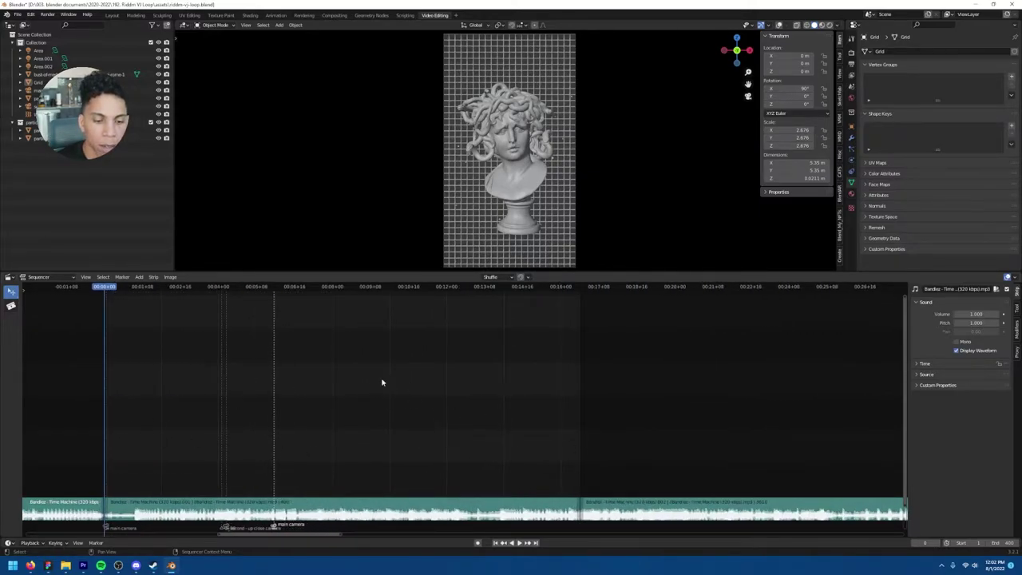
# Play the sequence from the start, scrub through its opening seconds, and bring the playhead back to the beginning.
pyautogui.press('space')
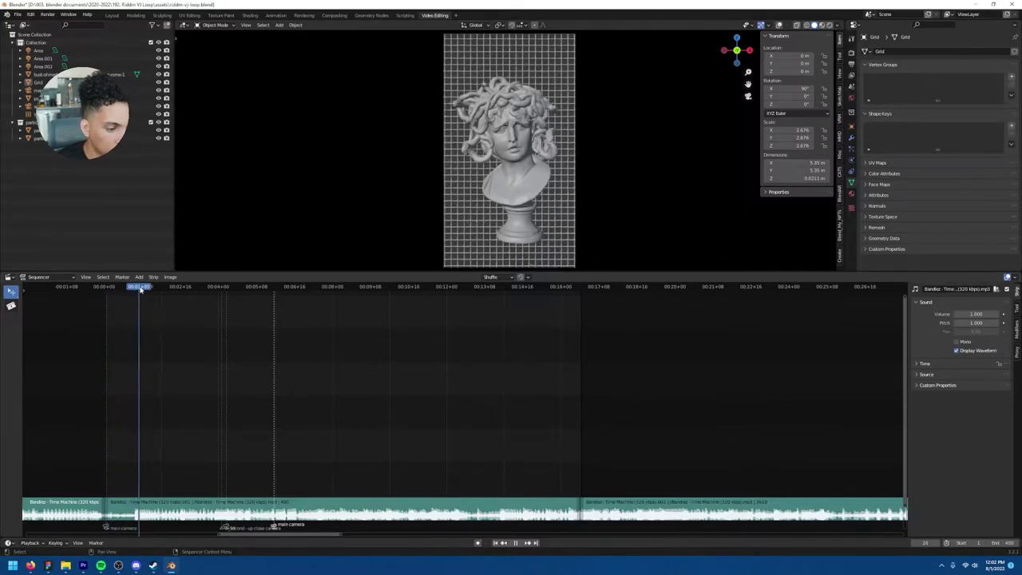
pyautogui.click(250, 289)
pyautogui.moveTo(258, 293); pyautogui.dragTo(120, 311)
pyautogui.press('Escape')
# Select the middle audio strip and switch its Display Waveform option off and back on.
pyautogui.click(956, 351)
pyautogui.click(956, 351)
pyautogui.click(539, 502)
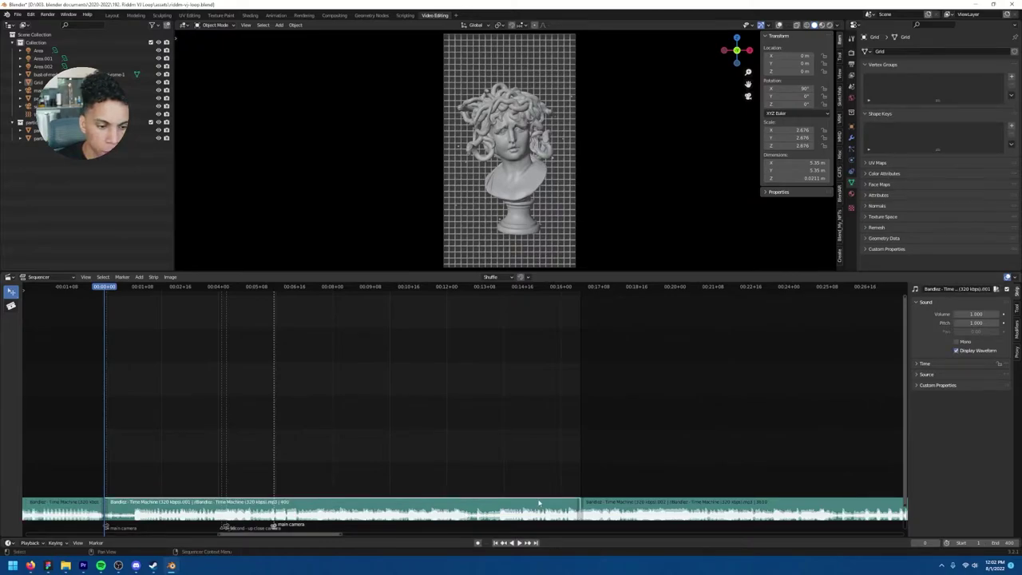
pyautogui.click(958, 352)
pyautogui.click(958, 351)
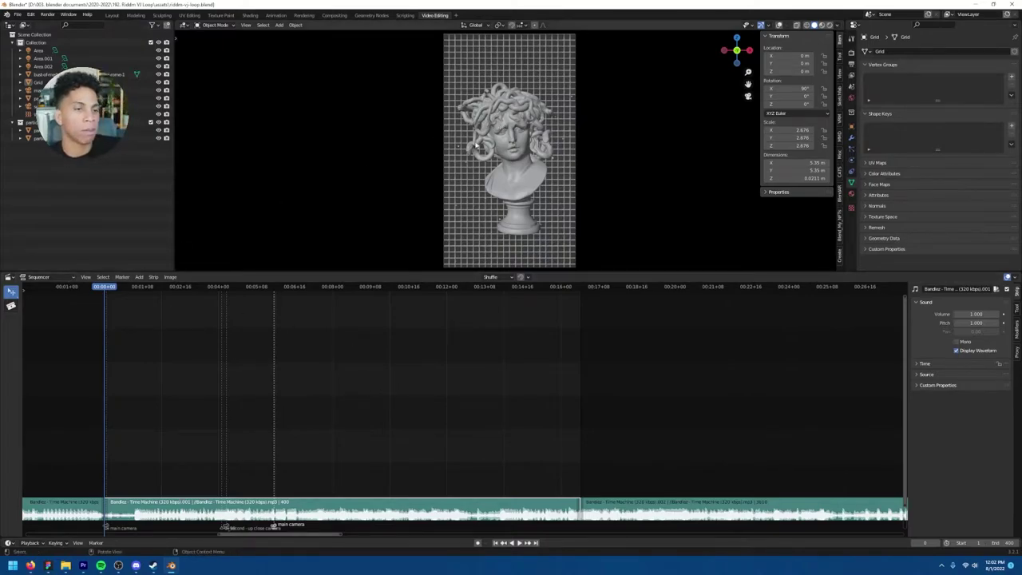
# Return to the Layout workspace and select the Medusa bust in the scene.
pyautogui.click(112, 15)
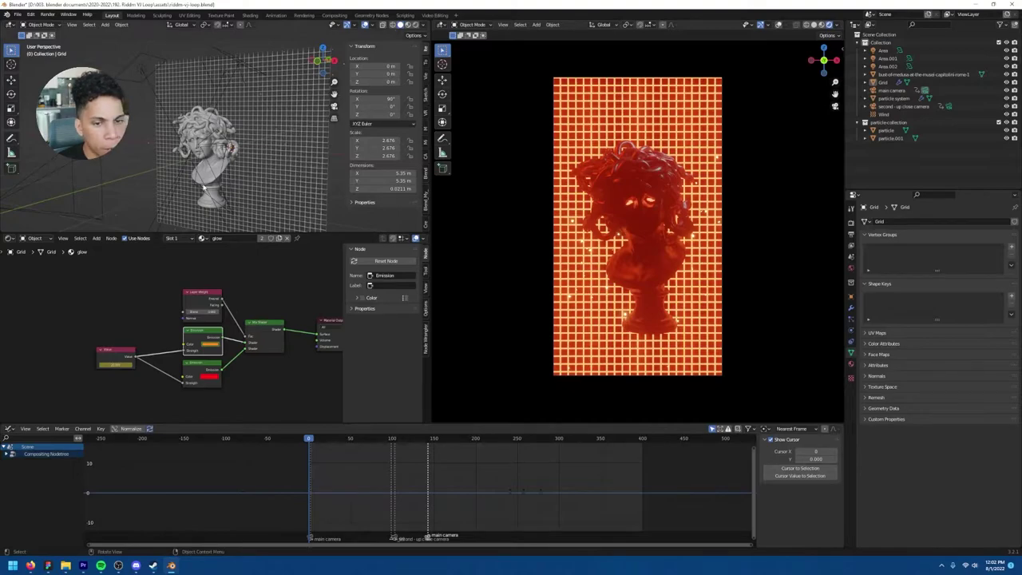
pyautogui.moveTo(200, 187); pyautogui.dragTo(240, 151, button='middle')
pyautogui.click(270, 124)
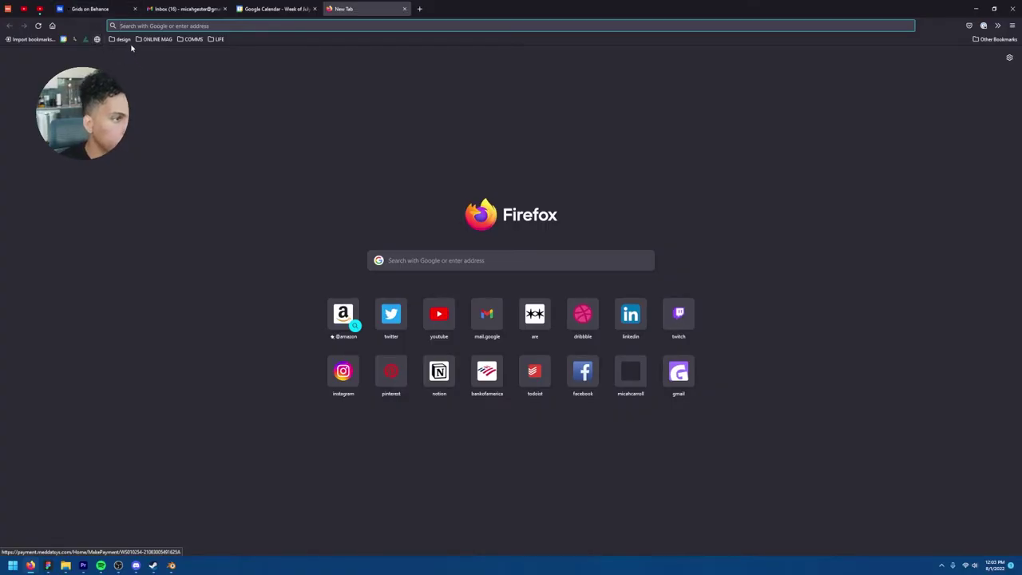
# Open the bookmarked Three D Scans website in Firefox and browse its gallery of scanned statues.
pyautogui.click(122, 39)
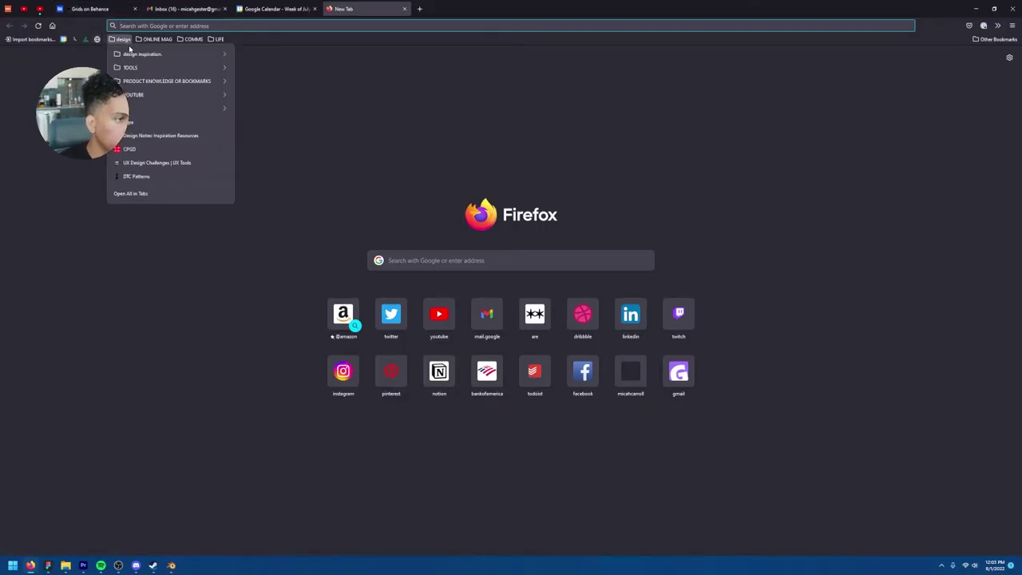
pyautogui.moveTo(207, 108)
pyautogui.click(265, 111)
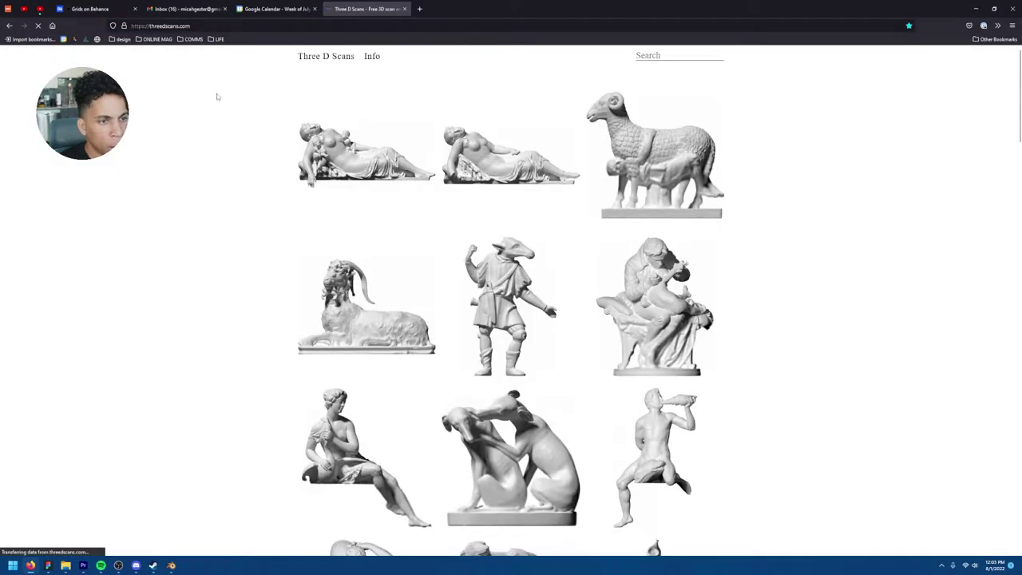
pyautogui.scroll(-10, 474, 231)
pyautogui.scroll(-3, 455, 216)
pyautogui.scroll(8, 171, 122)
# Open the bookmarked MyMiniFactory website and look through its homepage of 3D printable models.
pyautogui.click(121, 39)
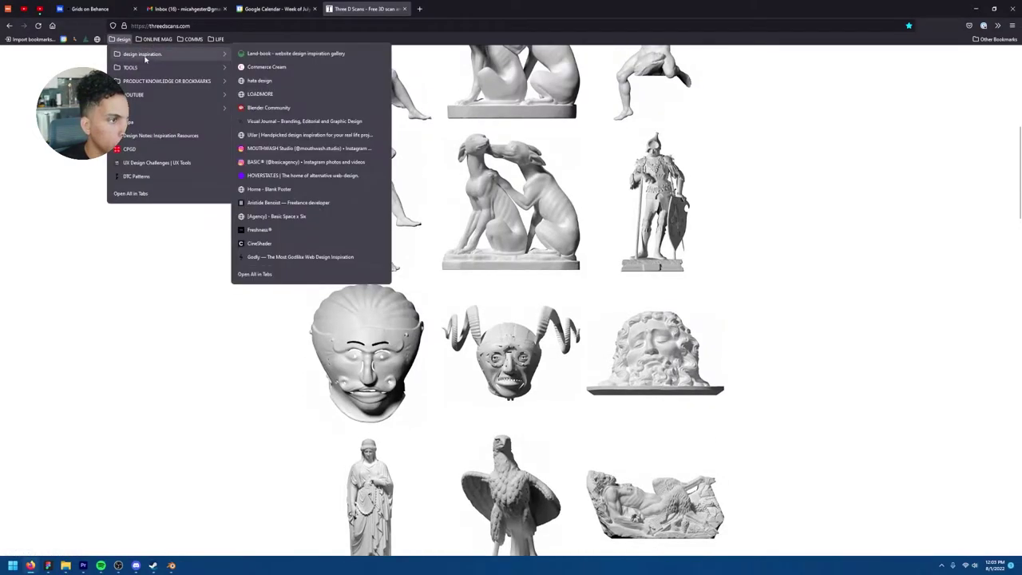
pyautogui.moveTo(184, 108)
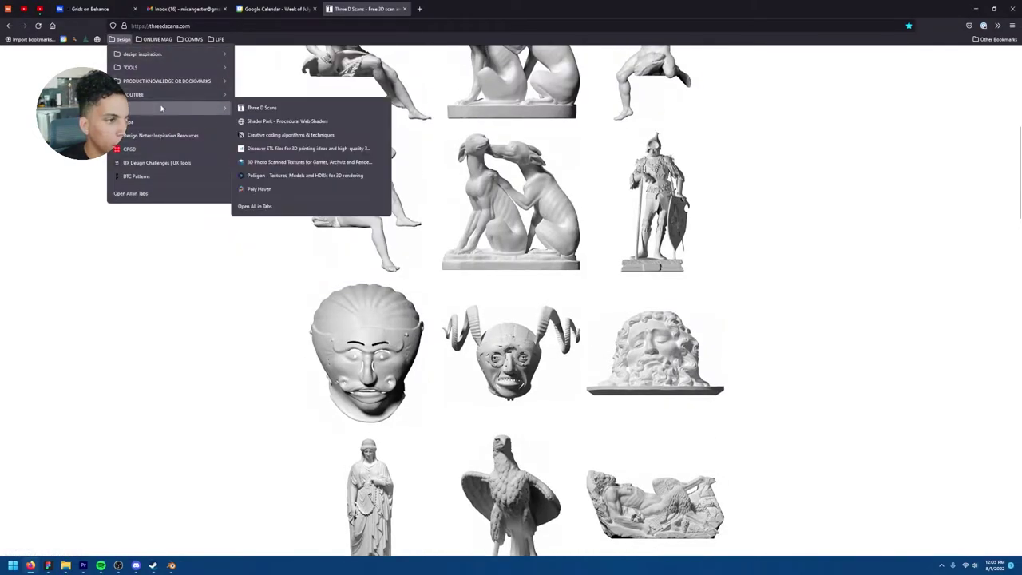
pyautogui.click(291, 149)
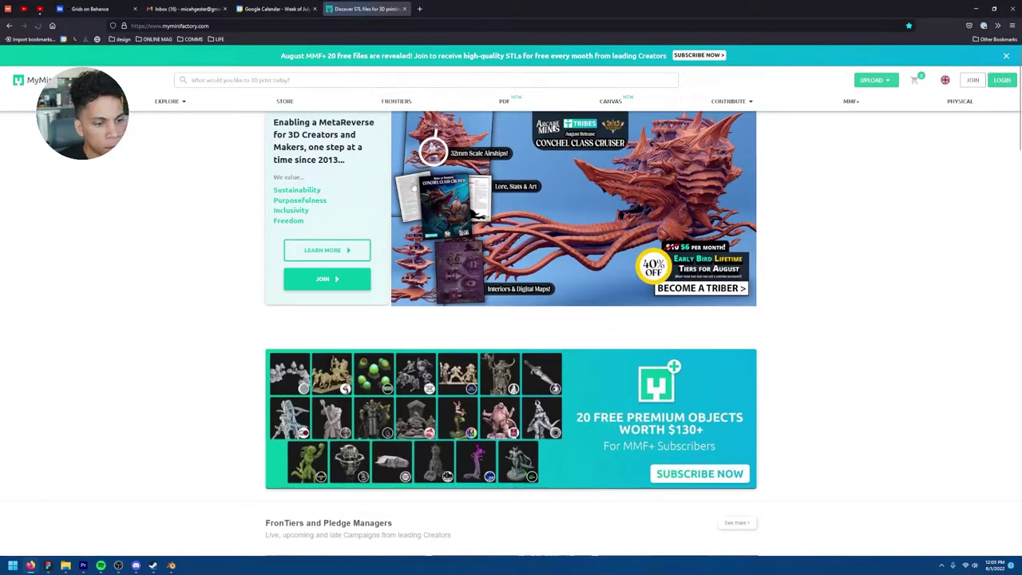
pyautogui.scroll(-10, 401, 183)
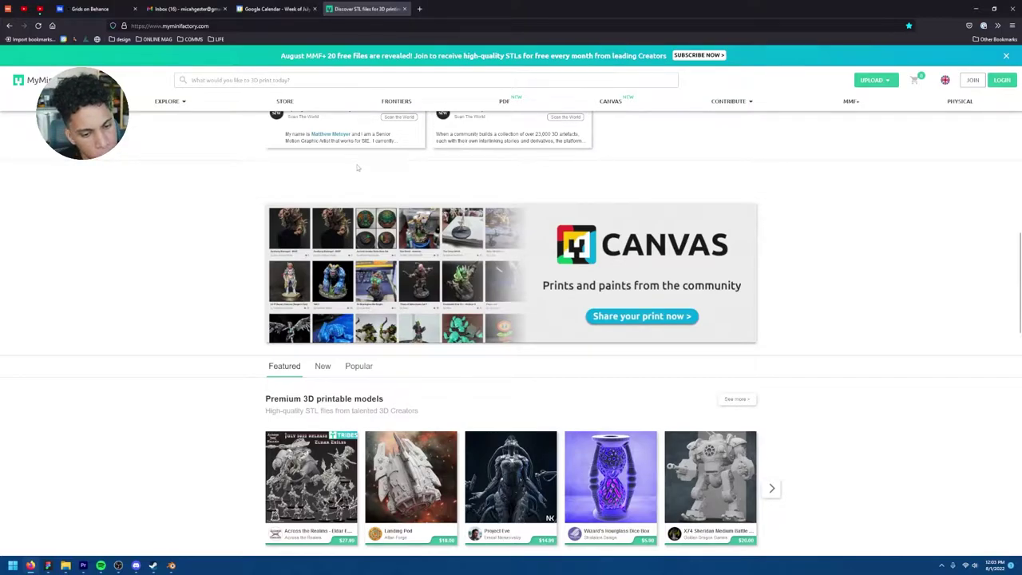
pyautogui.scroll(8, 358, 173)
pyautogui.scroll(4, 359, 200)
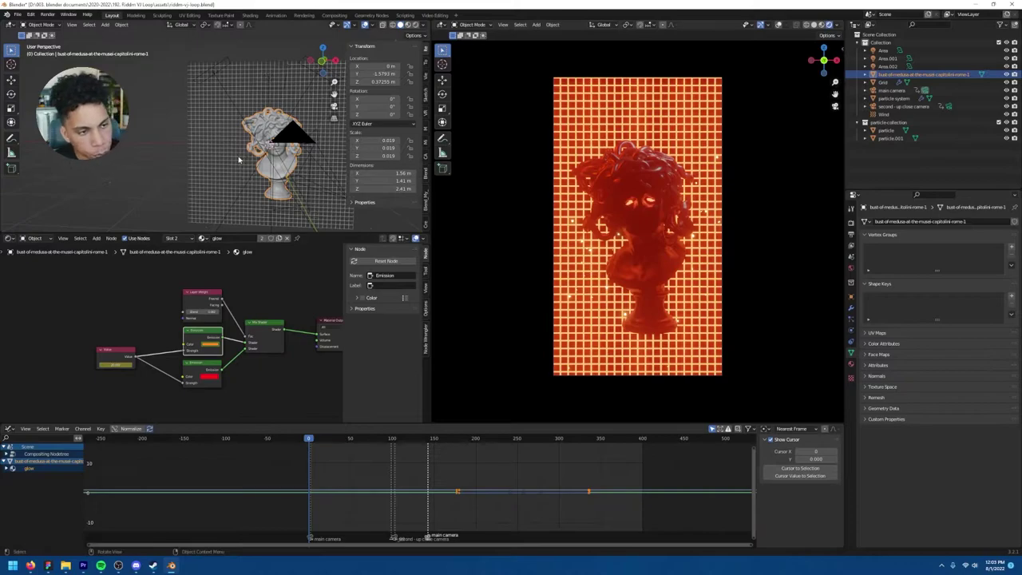
# In Blender, select the area light above the bust and toggle the viewport visibility of the three area lights off and on.
pyautogui.moveTo(248, 152); pyautogui.dragTo(210, 162, button='middle')
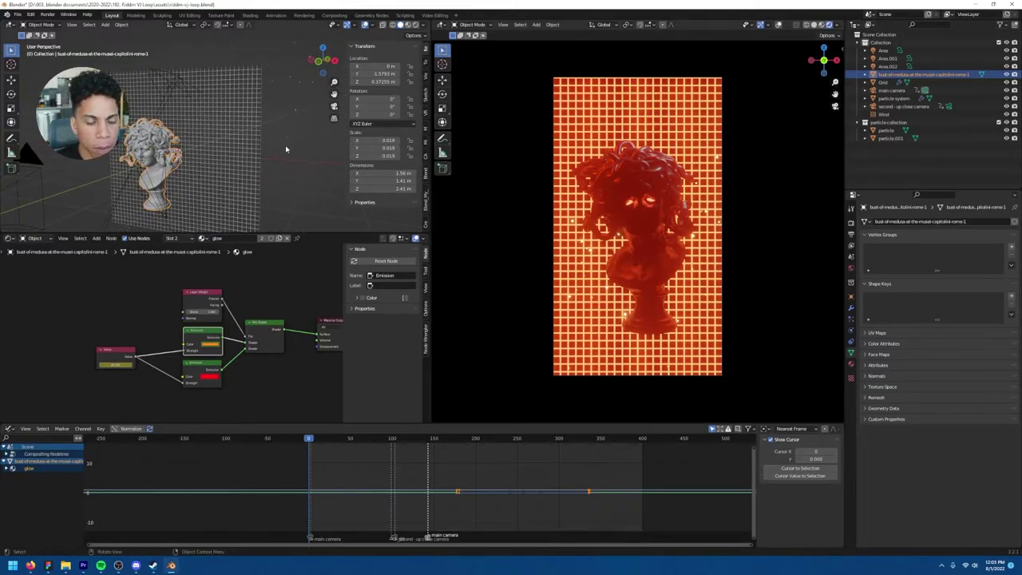
pyautogui.moveTo(202, 158); pyautogui.dragTo(214, 156, button='middle')
pyautogui.click(214, 155)
pyautogui.click(285, 132)
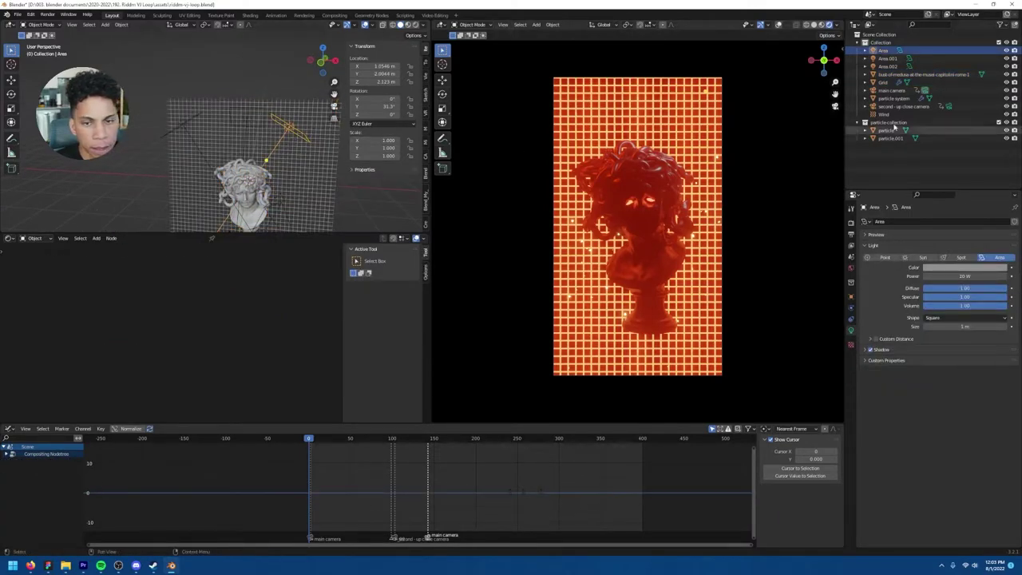
pyautogui.moveTo(1006, 50); pyautogui.dragTo(1008, 70)
pyautogui.click(1007, 58)
pyautogui.click(1007, 50)
pyautogui.click(1006, 67)
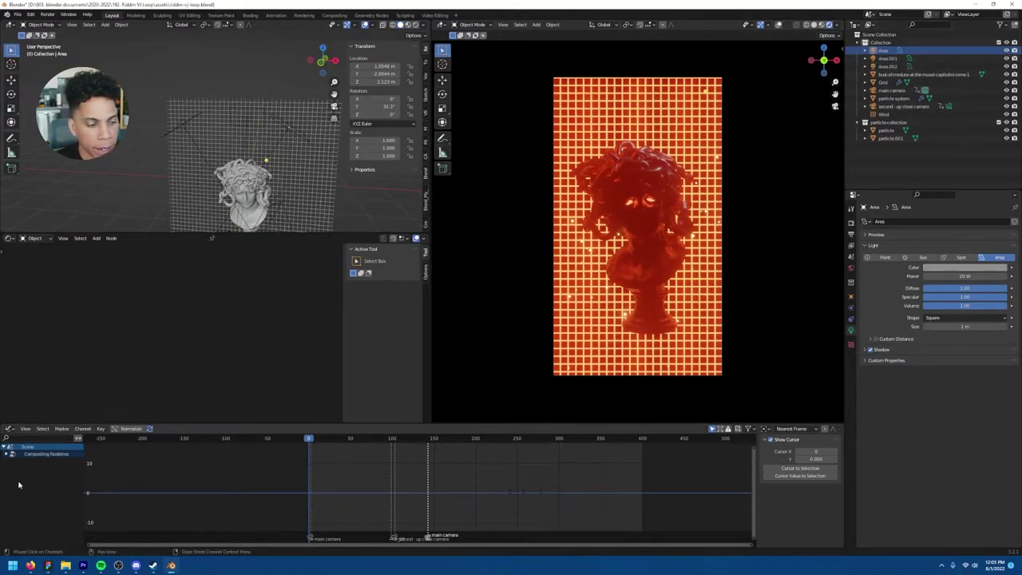
# Turn off the Wireframe modifier on the grid behind the bust and scrub the timeline to frame 58.
pyautogui.click(274, 114)
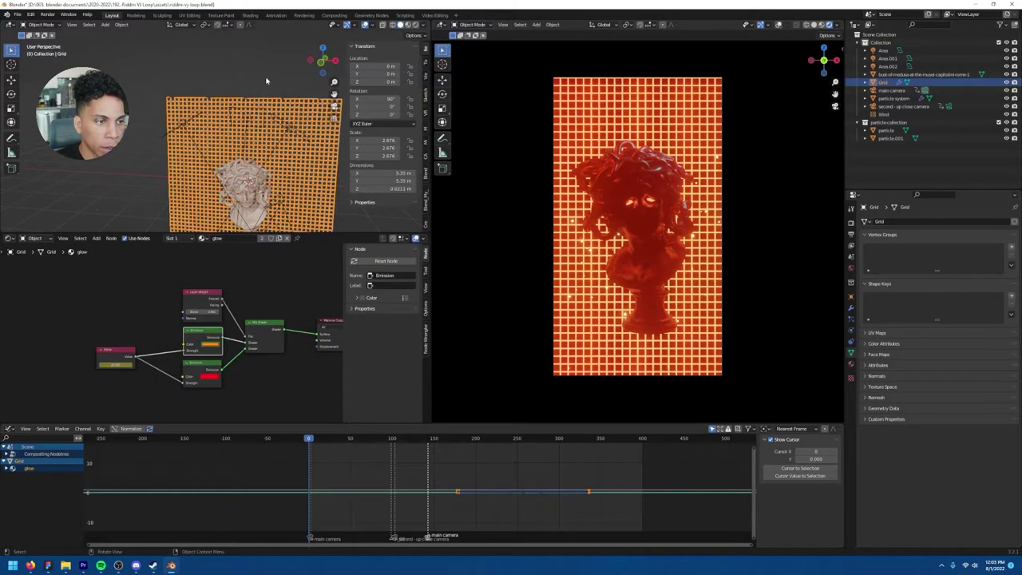
pyautogui.moveTo(267, 81); pyautogui.dragTo(259, 132, button='middle')
pyautogui.hotkey('alt', 'a')
pyautogui.click(249, 143)
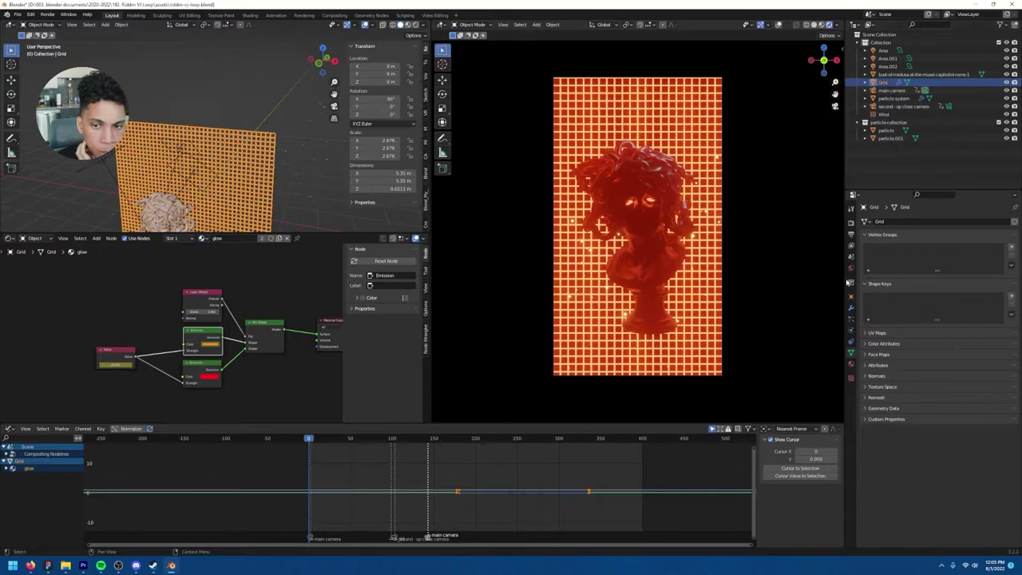
pyautogui.click(850, 306)
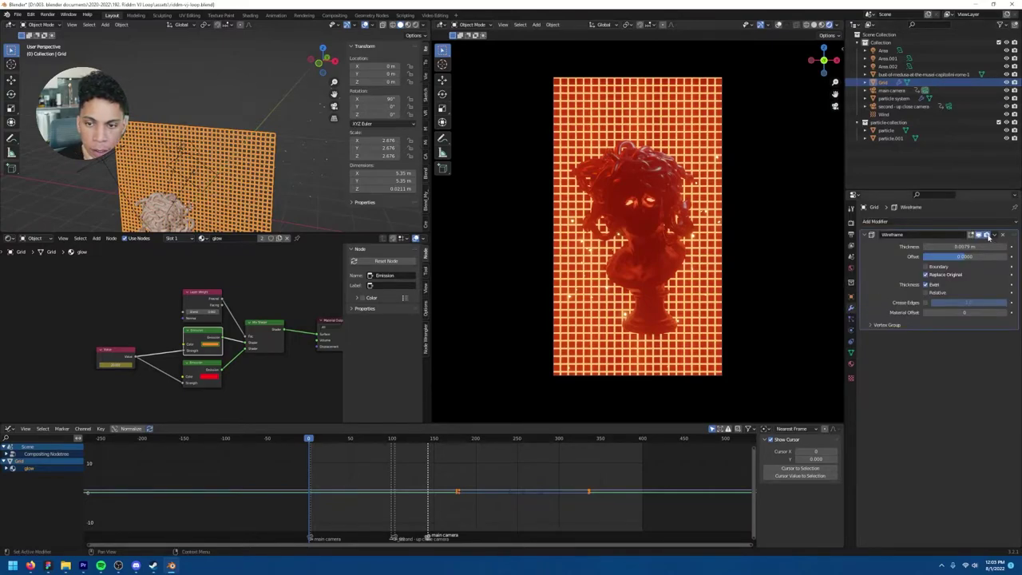
pyautogui.click(987, 236)
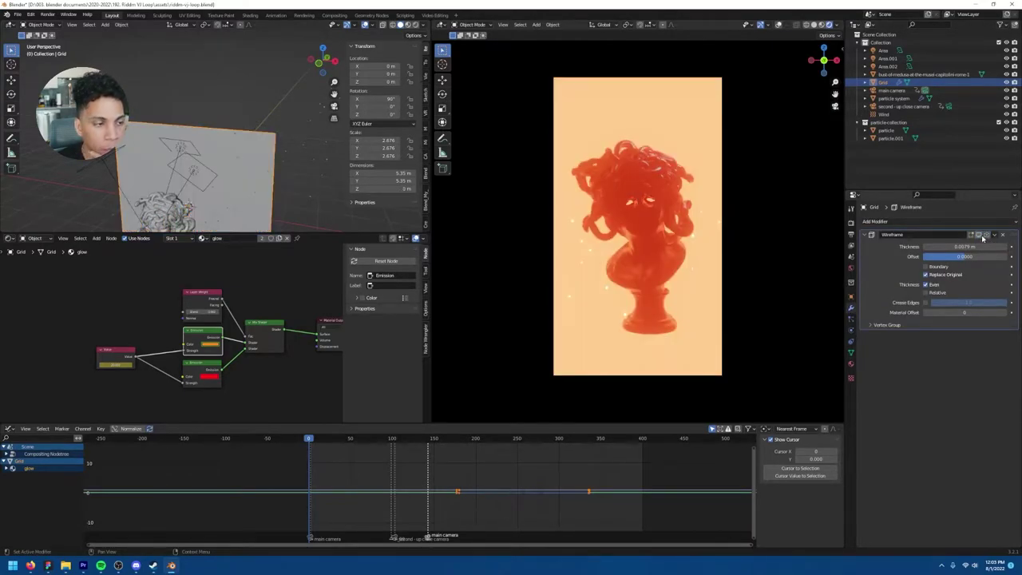
pyautogui.moveTo(308, 439); pyautogui.dragTo(365, 441)
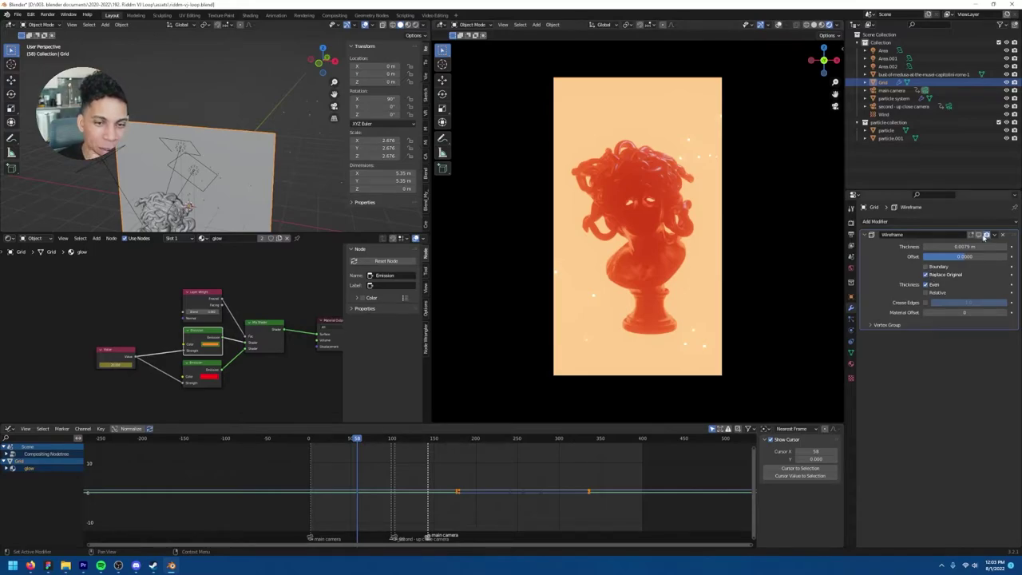
# Turn the Wireframe modifier on the grid back on and scrub the timeline to frame 3.
pyautogui.click(985, 235)
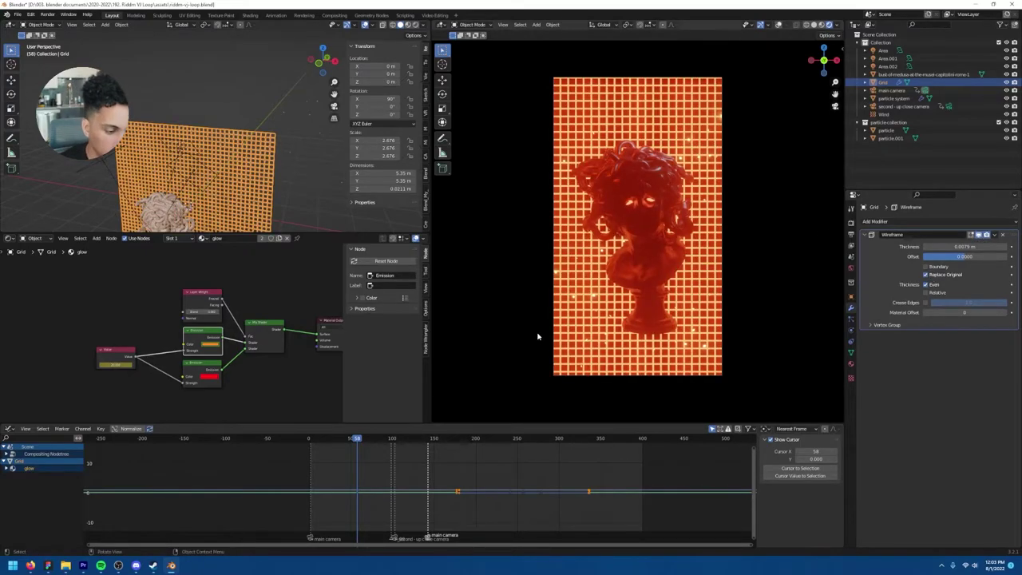
pyautogui.moveTo(346, 440); pyautogui.dragTo(312, 446)
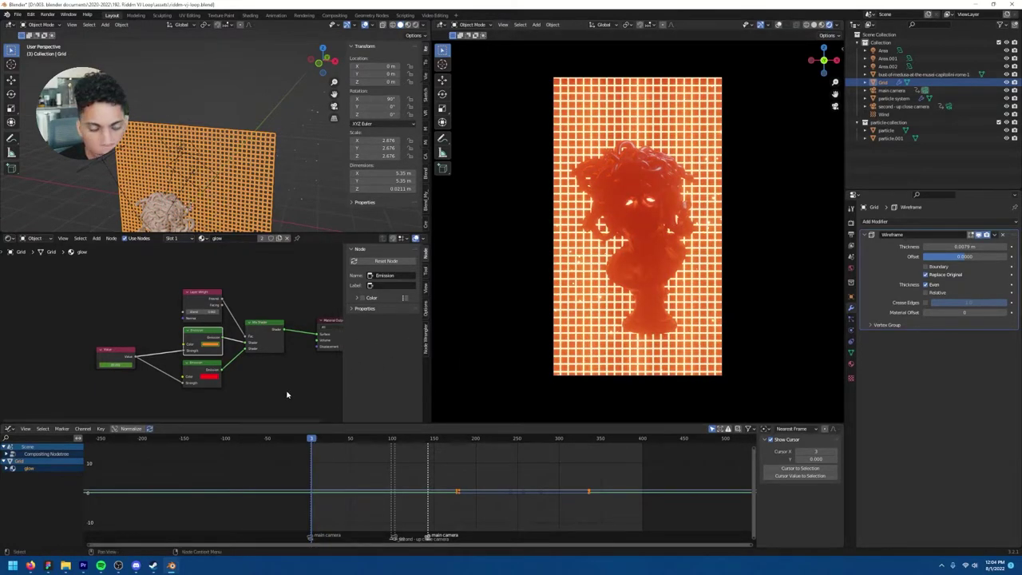
# Mute the Layer Weight node in the glow material to compare the look, and unmute it.
pyautogui.moveTo(287, 392); pyautogui.dragTo(278, 371, button='middle')
pyautogui.scroll(3, 216, 371)
pyautogui.click(260, 368)
pyautogui.click(283, 321)
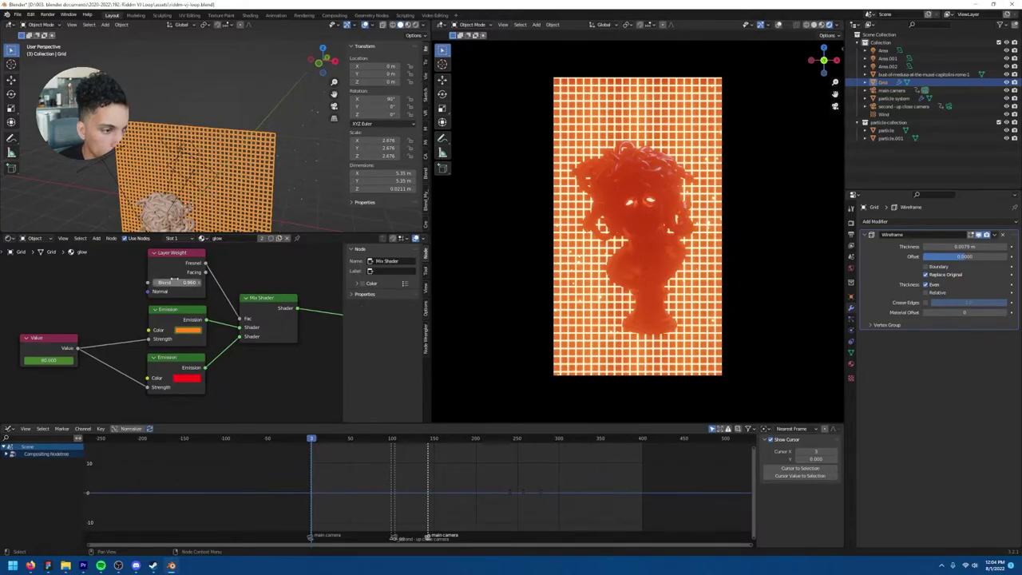
pyautogui.click(173, 272)
pyautogui.press('m')
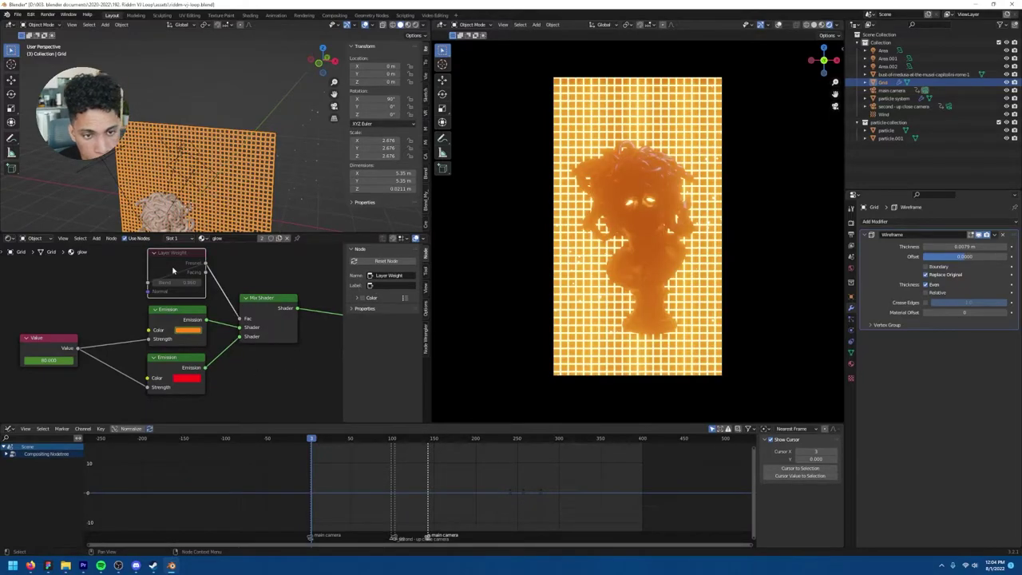
pyautogui.press('m')
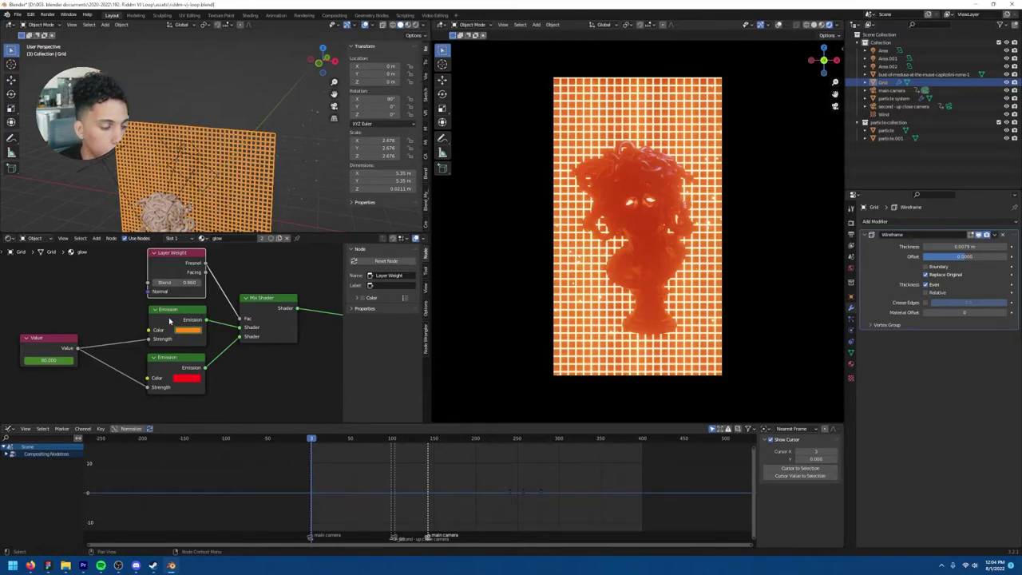
# Inspect the orange Emission node and select the Value node that drives both emission strengths.
pyautogui.click(170, 321)
pyautogui.moveTo(110, 326); pyautogui.dragTo(233, 307, button='middle')
pyautogui.click(182, 336)
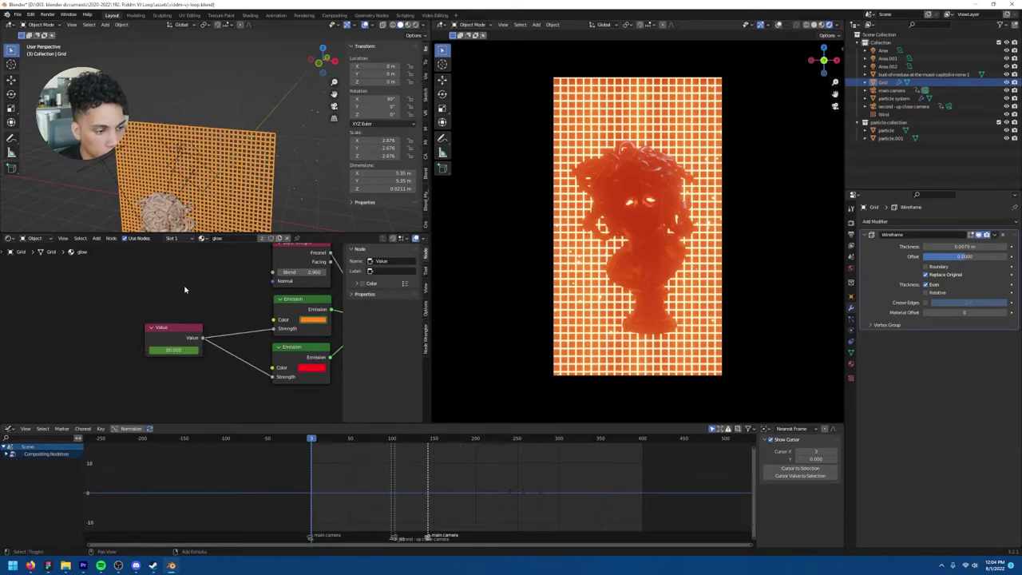
pyautogui.hotkey('shift', 'a')
pyautogui.write('value')
pyautogui.press('Escape')
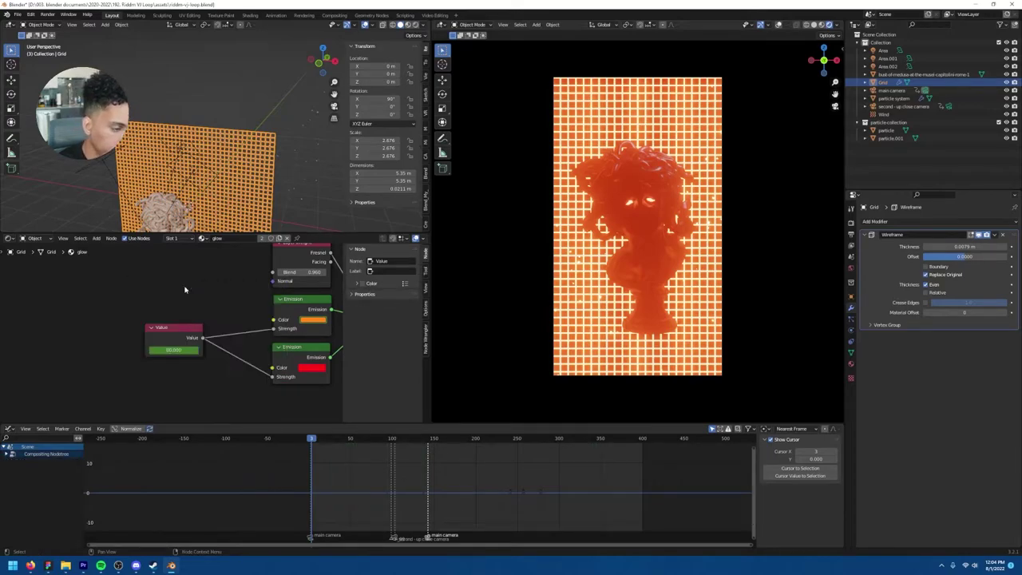
# Select the Value node and look over its keyframed strength curve in the Graph Editor.
pyautogui.click(190, 336)
pyautogui.scroll(1, 225, 315)
pyautogui.keyDown('ctrl'); pyautogui.hscroll(4, 224, 314); pyautogui.keyUp('ctrl')
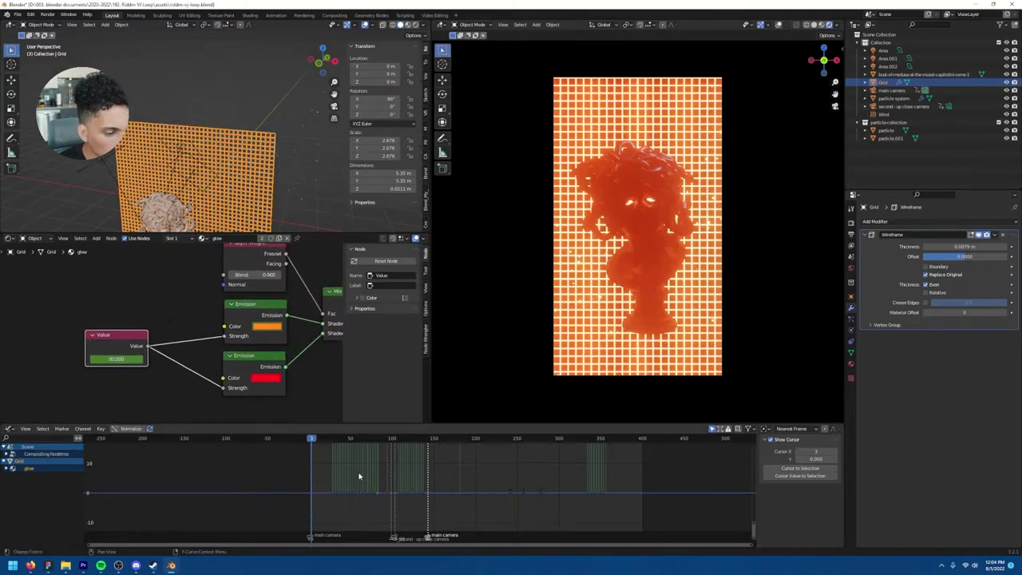
pyautogui.scroll(4, 343, 464)
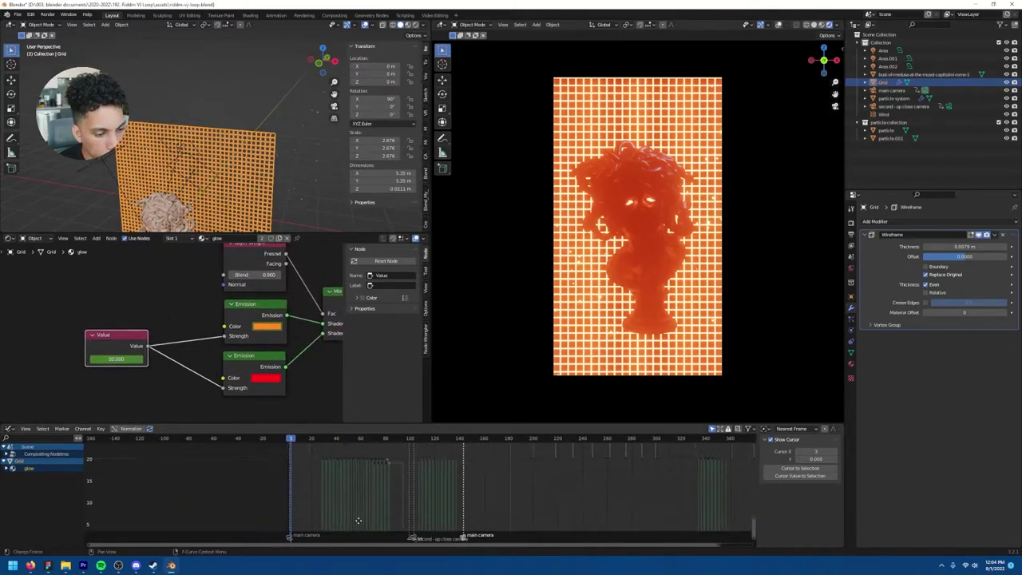
pyautogui.scroll(-2, 323, 462)
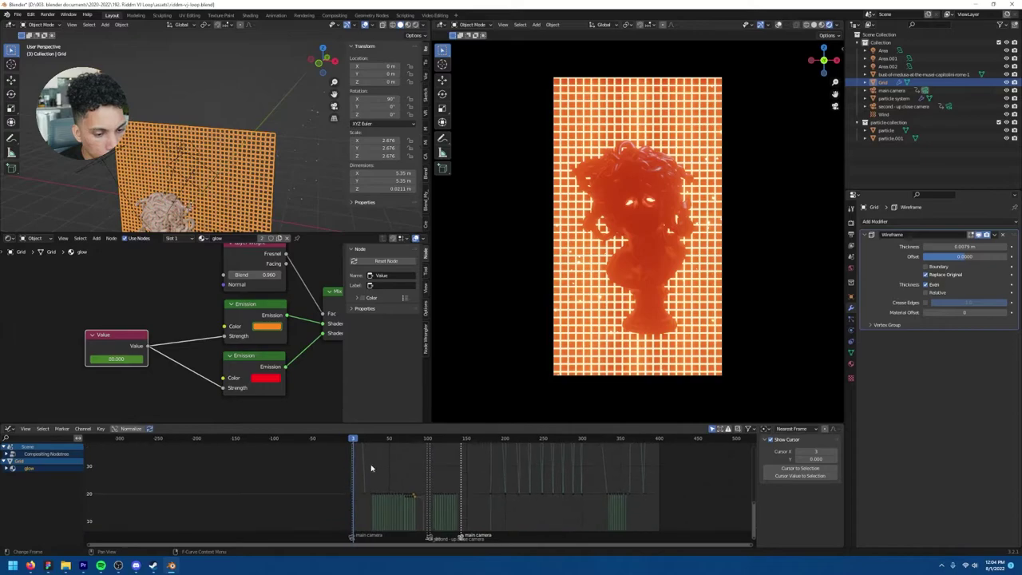
pyautogui.press('`')
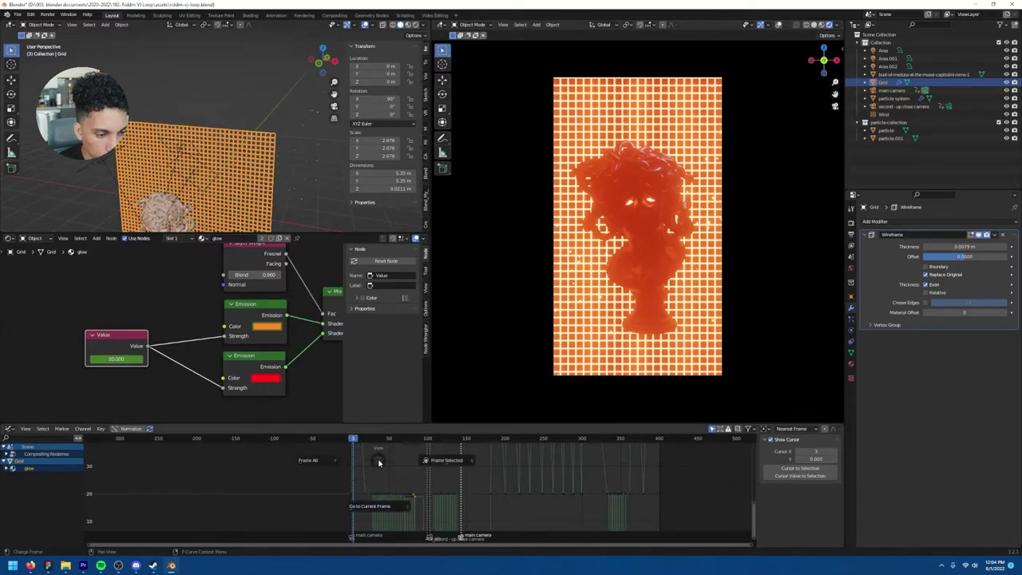
pyautogui.click(380, 463)
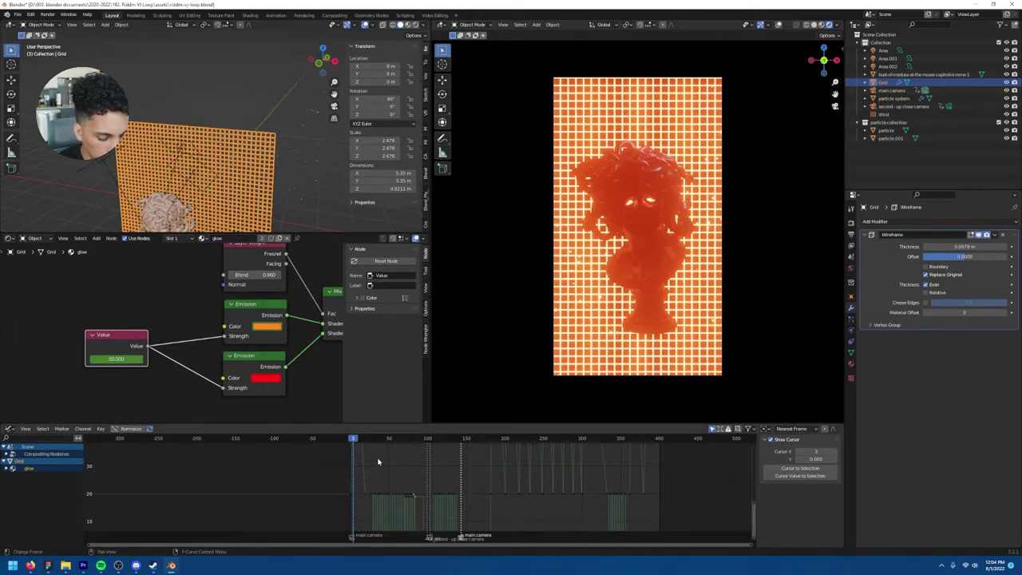
# Maximize the Graph Editor, examine the full range of the Value node's keyframes, and restore the layout.
pyautogui.hotkey('ctrl', 'space')
pyautogui.keyDown('ctrl'); pyautogui.moveTo(392, 447); pyautogui.dragTo(467, 379, button='middle'); pyautogui.keyUp('ctrl')
pyautogui.scroll(-6, 448, 239)
pyautogui.keyDown('shift'); pyautogui.moveTo(509, 226); pyautogui.dragTo(506, 340, button='middle'); pyautogui.keyUp('shift')
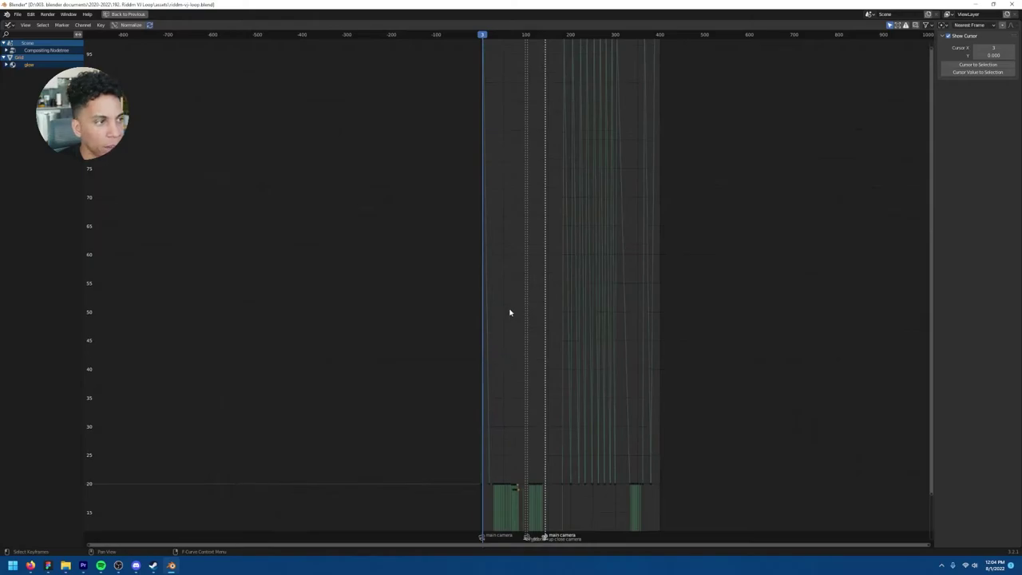
pyautogui.scroll(-3, 509, 312)
pyautogui.keyDown('shift'); pyautogui.moveTo(520, 262); pyautogui.dragTo(455, 197, button='middle'); pyautogui.keyUp('shift')
pyautogui.scroll(3, 454, 196)
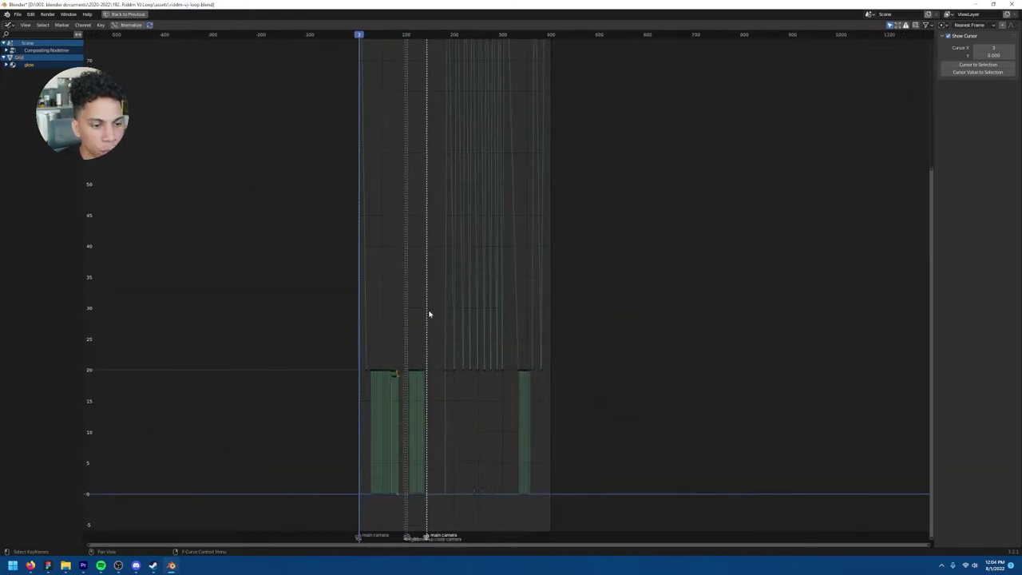
pyautogui.hotkey('ctrl', 'space')
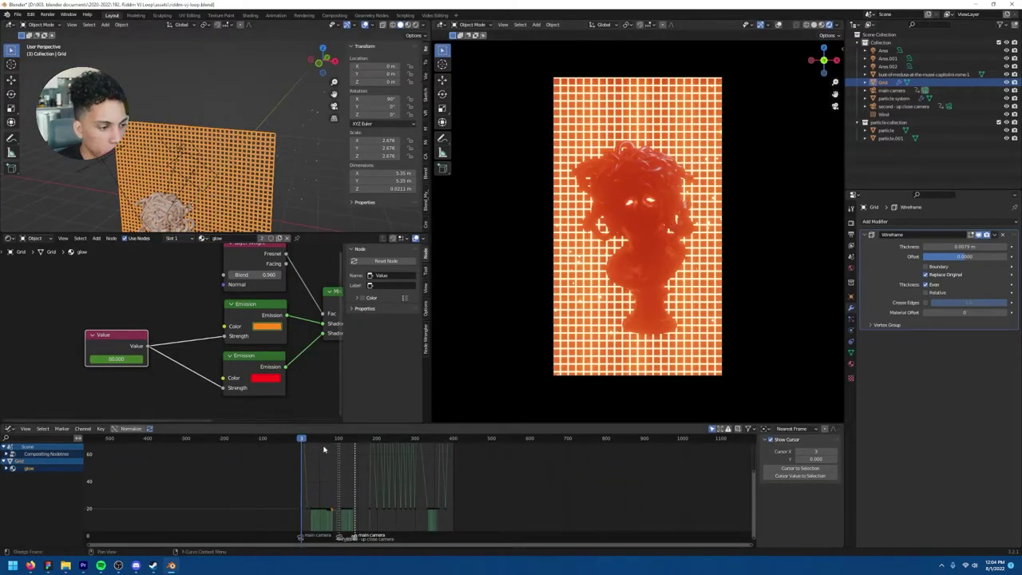
# Scrub the timeline through frame 54 and on to frame 382 to preview the grid's pulsing glow.
pyautogui.click(318, 439)
pyautogui.moveTo(317, 440); pyautogui.dragTo(324, 516)
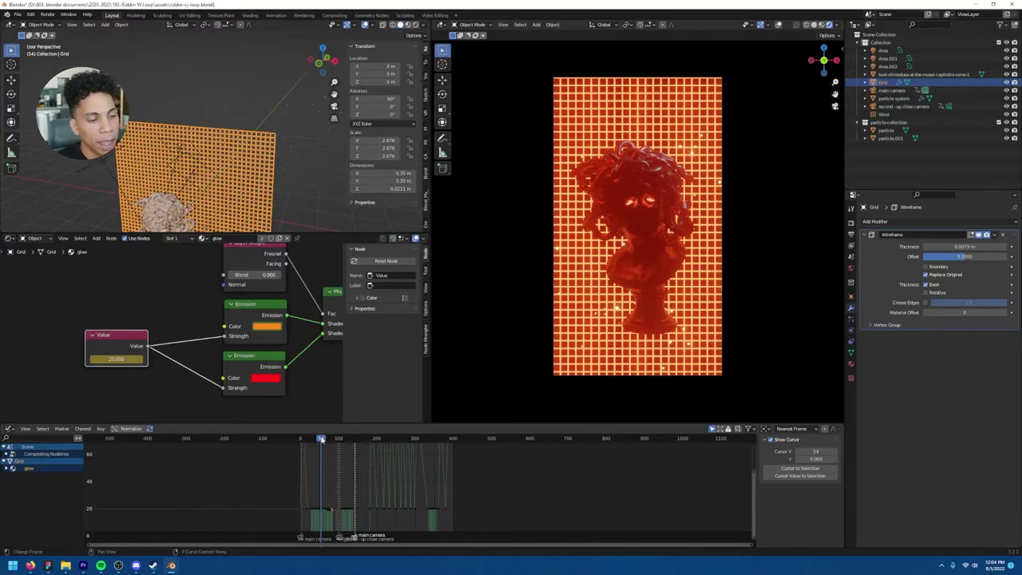
pyautogui.moveTo(322, 439); pyautogui.dragTo(448, 440)
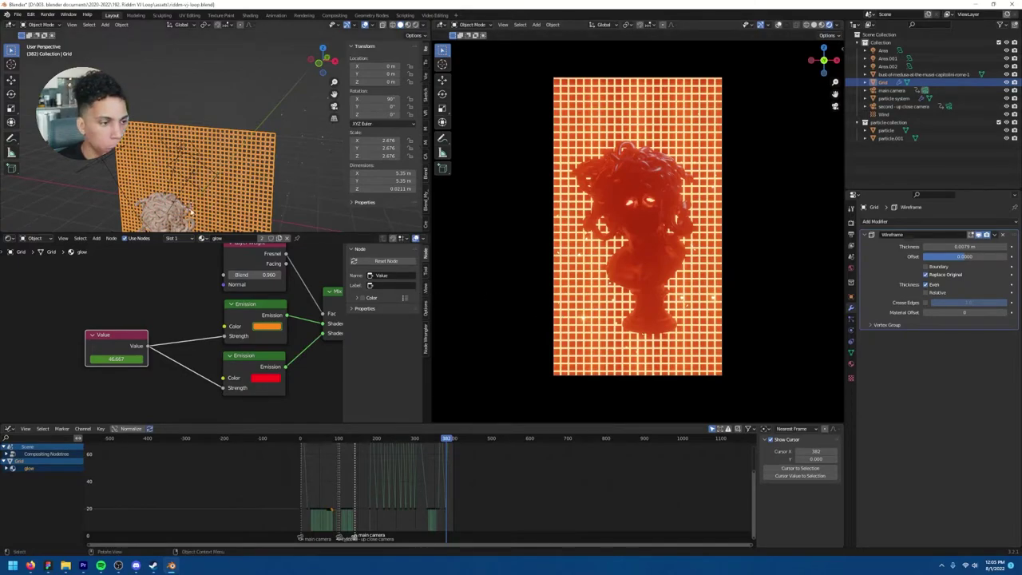
# Select the area light above the bust and inspect the scene setup in a temporarily maximized 3D viewport.
pyautogui.moveTo(191, 212); pyautogui.dragTo(194, 201, button='middle')
pyautogui.click(251, 87)
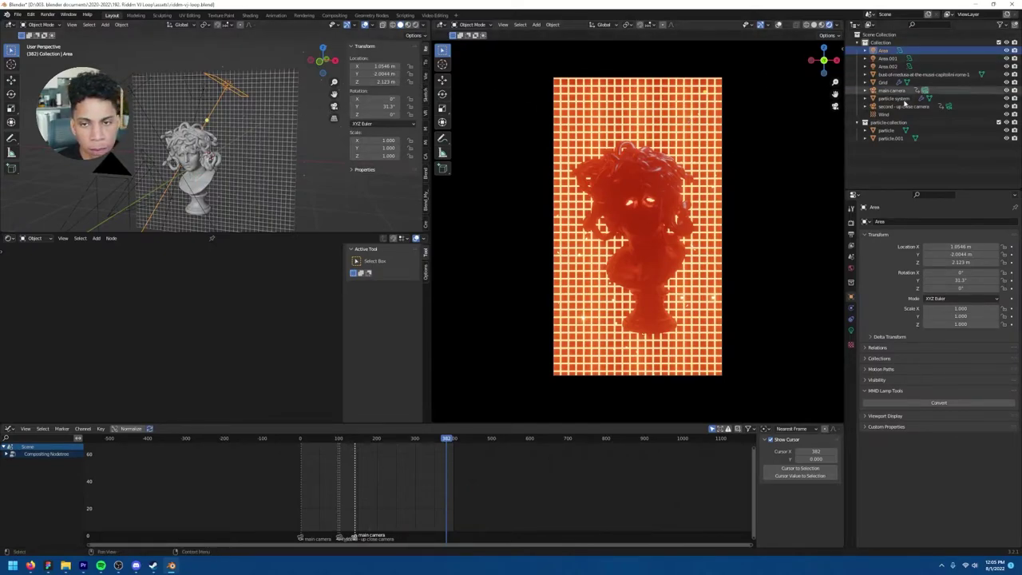
pyautogui.keyDown('shift'); pyautogui.moveTo(159, 149); pyautogui.dragTo(568, 223, button='middle'); pyautogui.keyUp('shift')
pyautogui.hotkey('ctrl', 'space')
pyautogui.click(605, 214)
pyautogui.click(477, 210)
pyautogui.click(673, 207)
pyautogui.moveTo(674, 207); pyautogui.dragTo(650, 212, button='middle')
pyautogui.hotkey('ctrl', 'space')
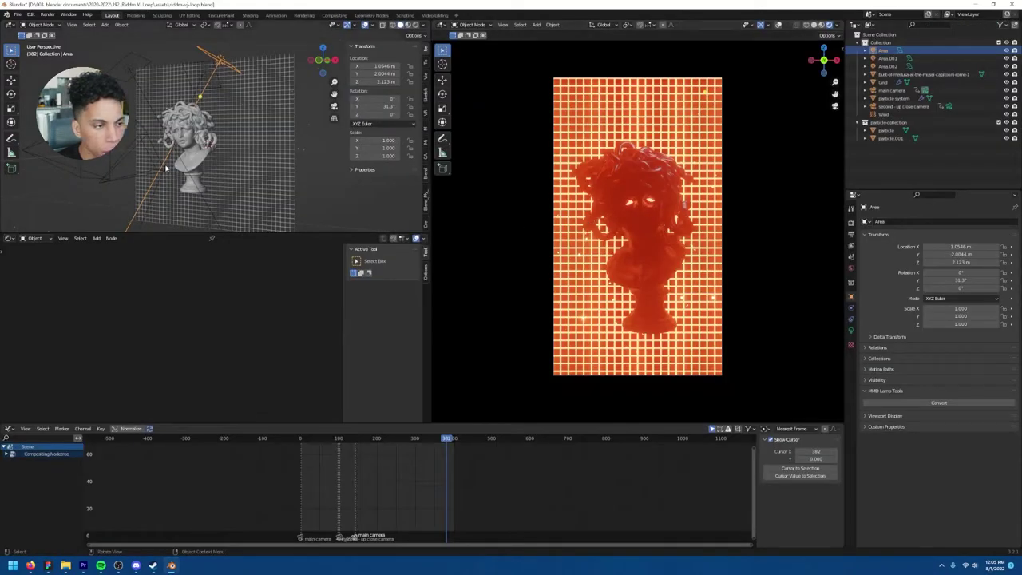
pyautogui.moveTo(189, 140); pyautogui.dragTo(274, 200, button='middle')
# Scrub the timeline to frame 0 and make the Graph Editor area taller.
pyautogui.moveTo(355, 442); pyautogui.dragTo(300, 440)
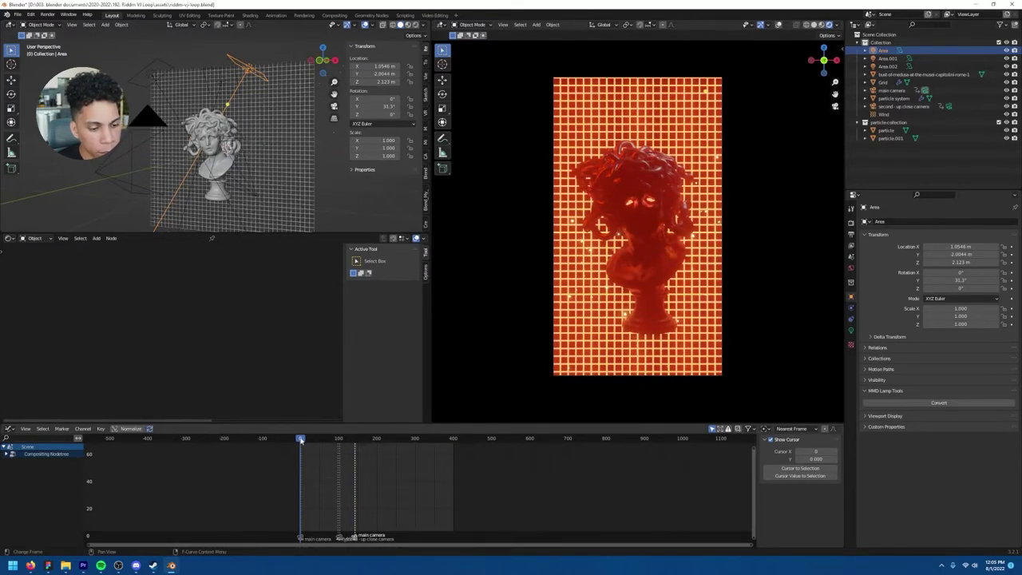
pyautogui.scroll(4, 303, 441)
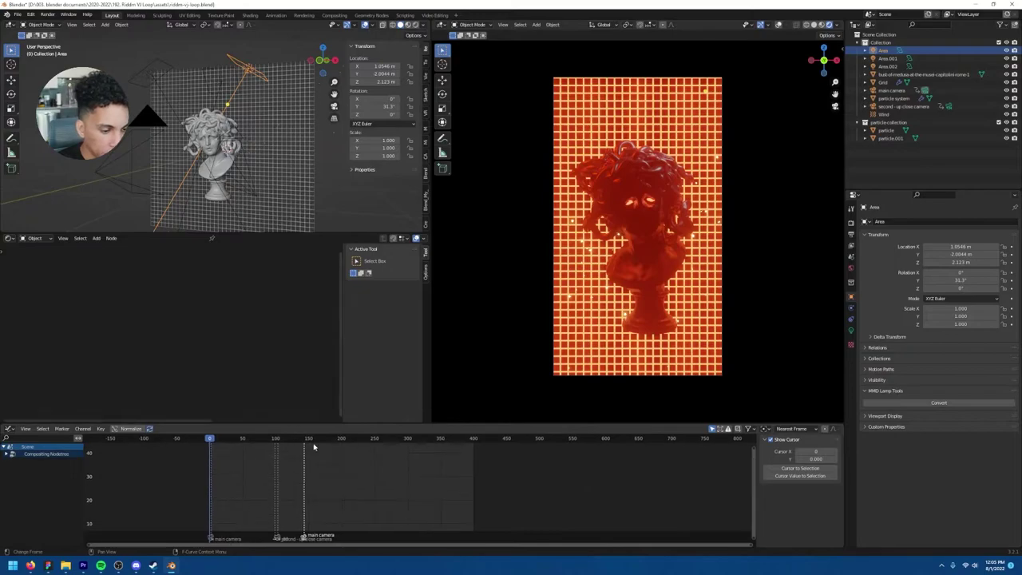
pyautogui.moveTo(319, 421); pyautogui.dragTo(319, 328)
# Scrub the timeline to frame 5 and open the scene properties that list the active camera.
pyautogui.click(851, 234)
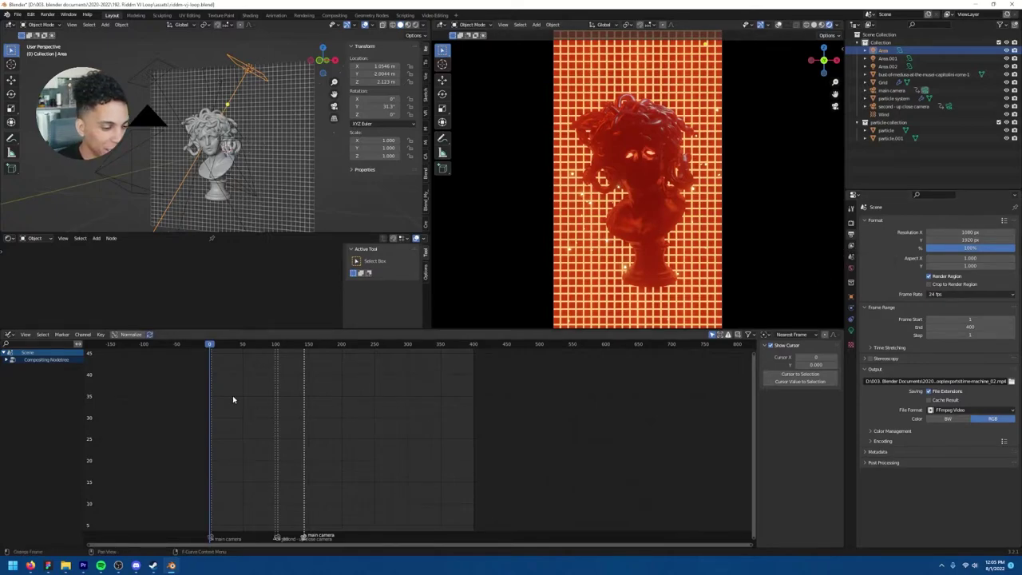
pyautogui.scroll(1, 232, 398)
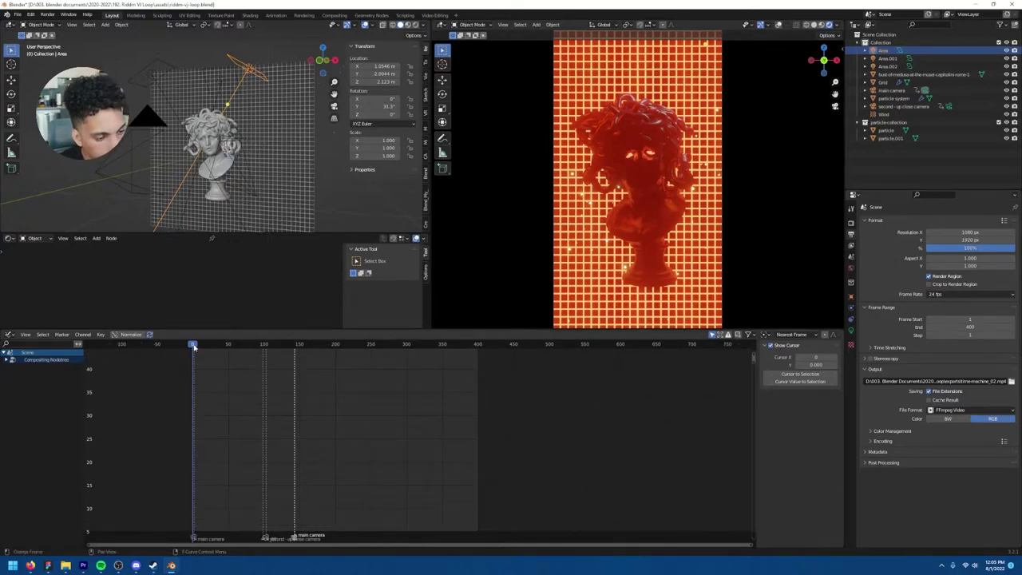
pyautogui.click(101, 334)
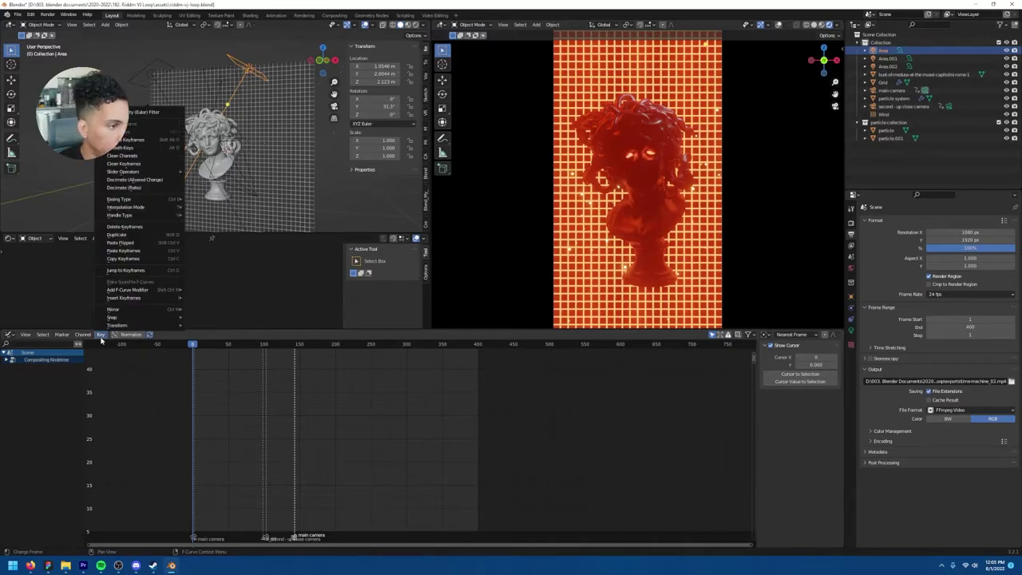
pyautogui.moveTo(67, 336)
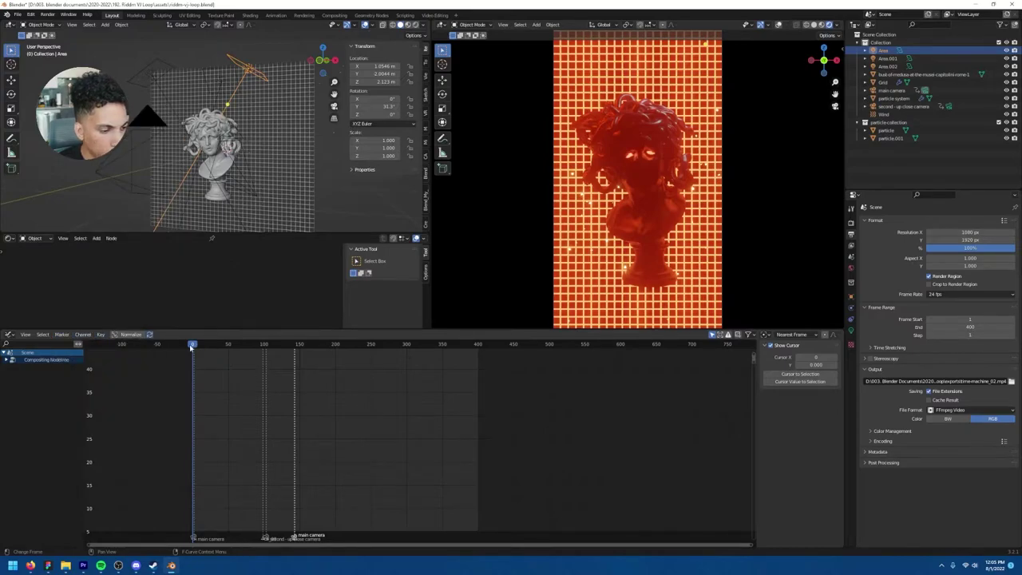
pyautogui.moveTo(193, 345); pyautogui.dragTo(196, 345)
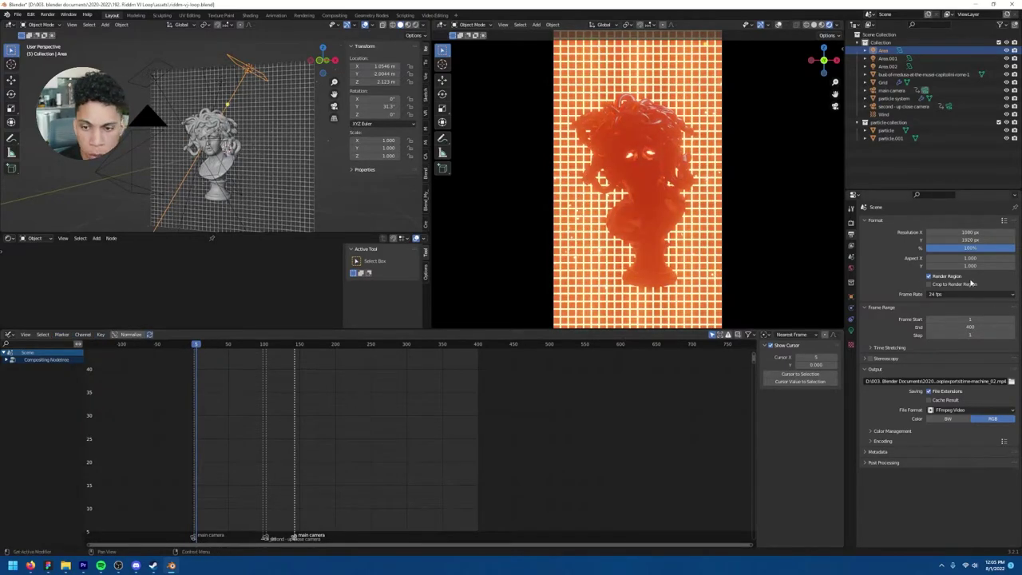
pyautogui.click(852, 256)
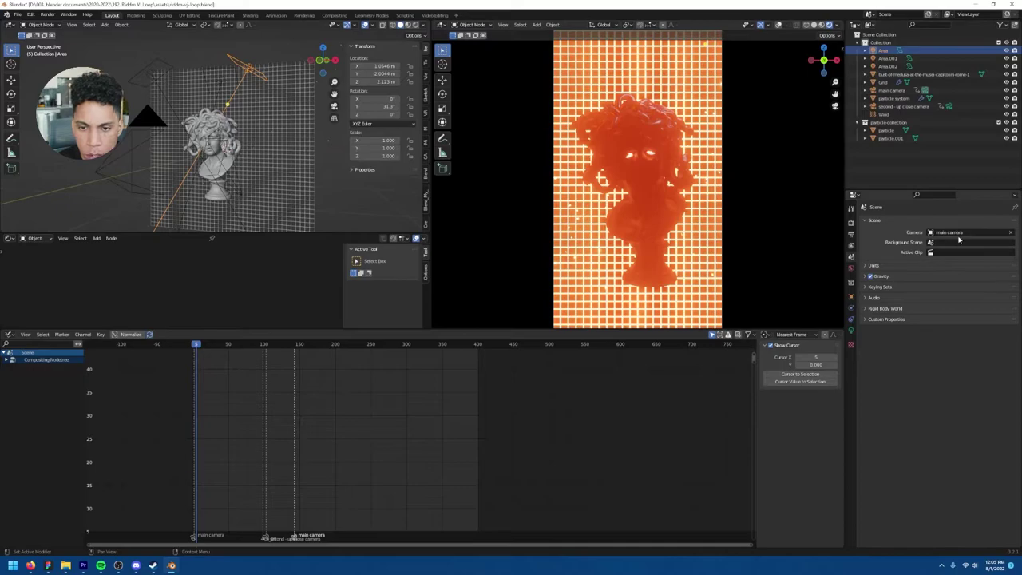
# Scrub across the camera markers to frame 356 to review the switches between the main and close-up cameras.
pyautogui.moveTo(195, 345); pyautogui.dragTo(271, 349)
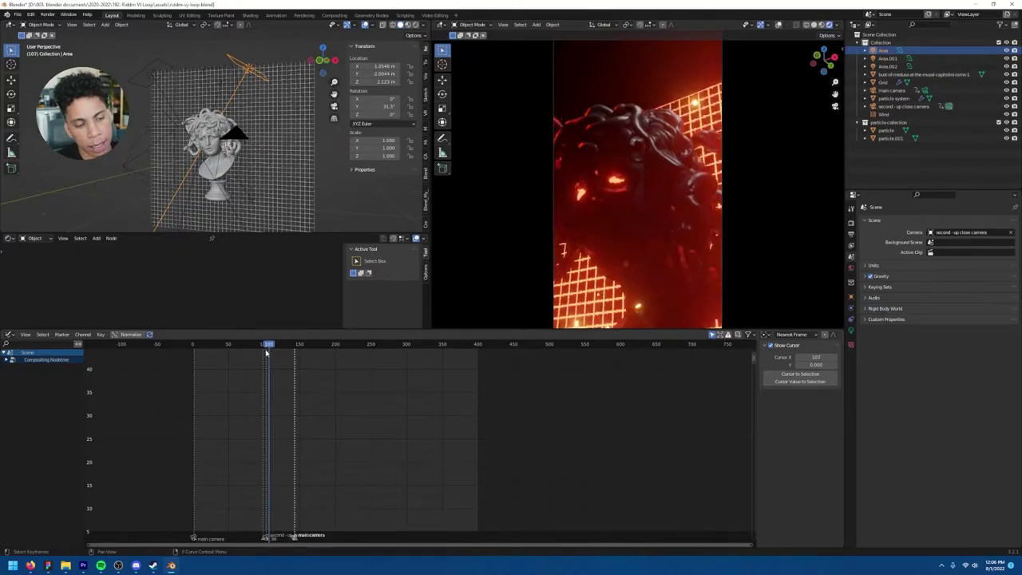
pyautogui.moveTo(271, 351)
pyautogui.mouseDown()
pyautogui.moveTo(261, 353)
pyautogui.moveTo(280, 355)
pyautogui.mouseUp()
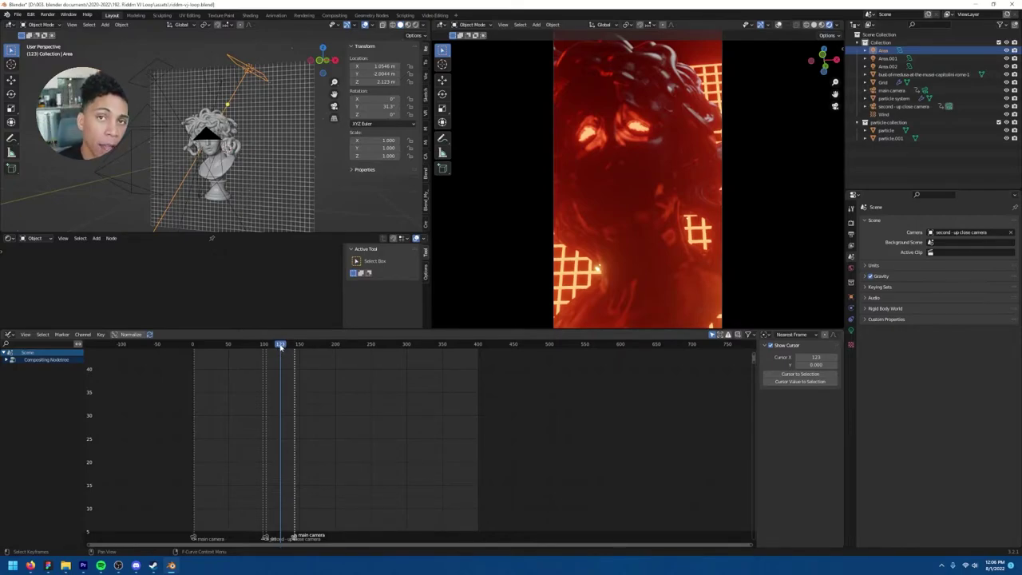
pyautogui.moveTo(280, 345); pyautogui.dragTo(286, 344)
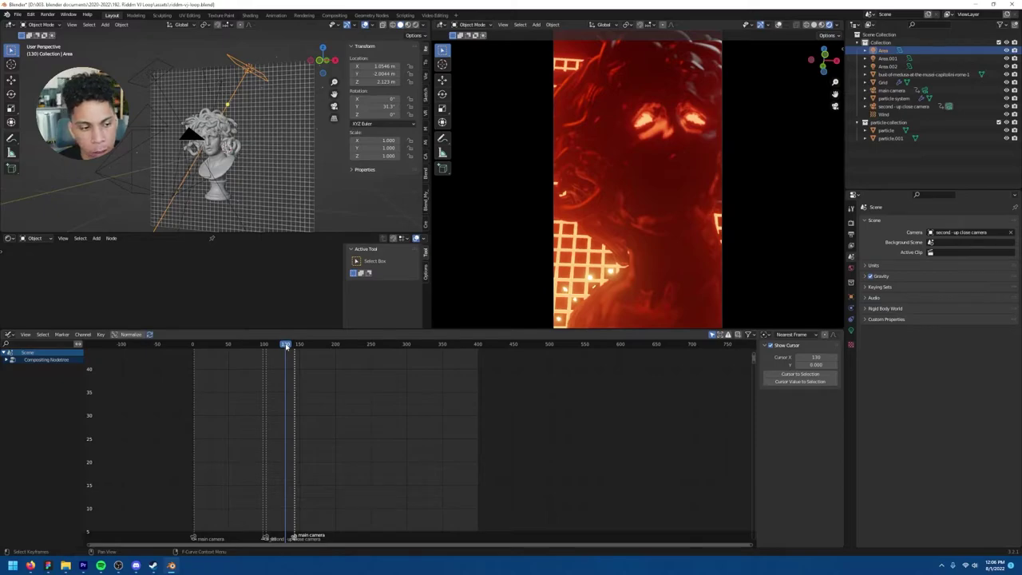
pyautogui.moveTo(286, 345); pyautogui.dragTo(357, 343)
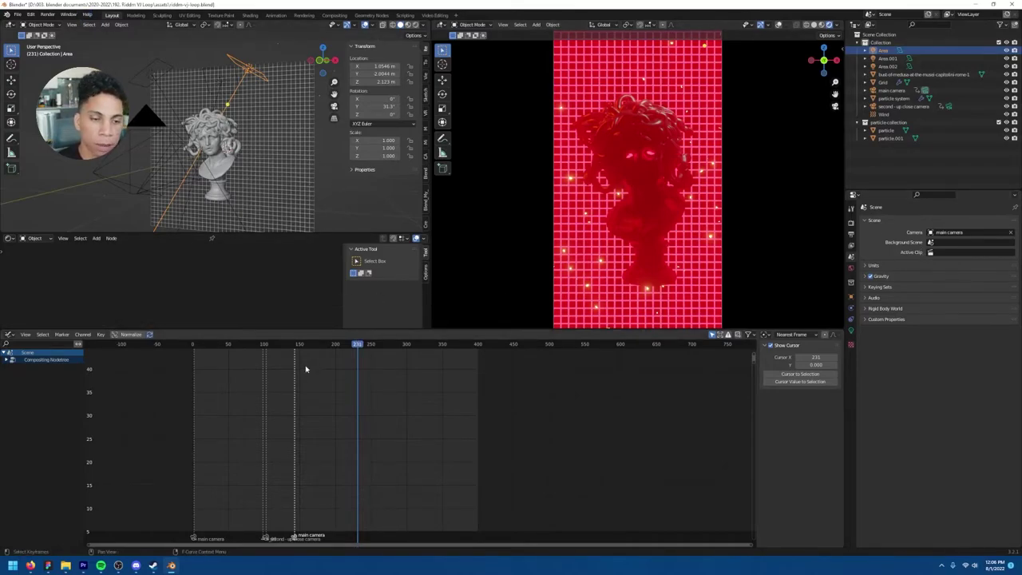
pyautogui.moveTo(355, 344); pyautogui.dragTo(447, 344)
# Show the 3D viewport in Material Preview shading, select the particle emitter plane and open its particle settings.
pyautogui.press('z')
pyautogui.click(297, 179)
pyautogui.moveTo(270, 167); pyautogui.dragTo(234, 171, button='middle')
pyautogui.click(281, 160)
pyautogui.scroll(3, 284, 173)
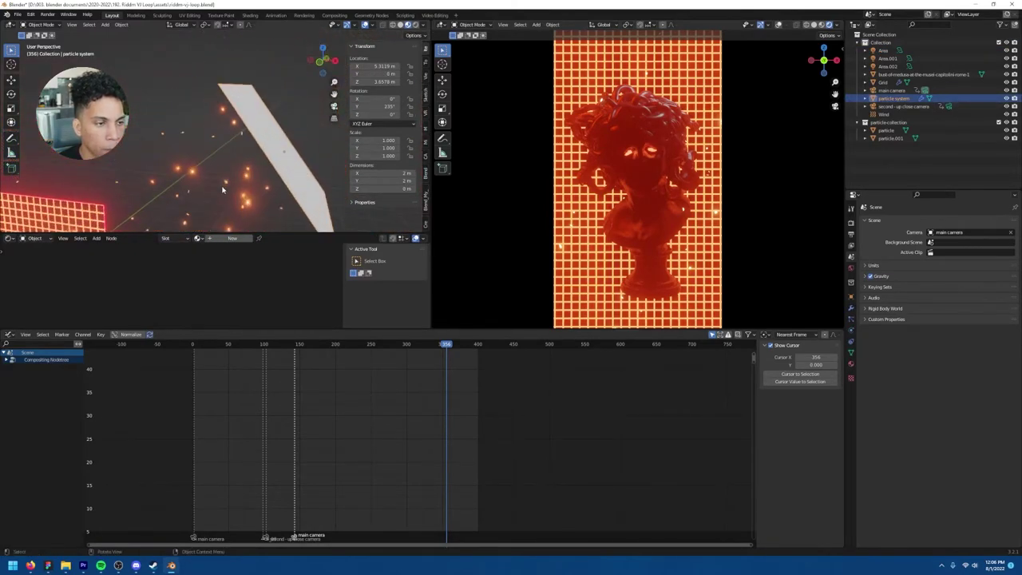
pyautogui.click(850, 320)
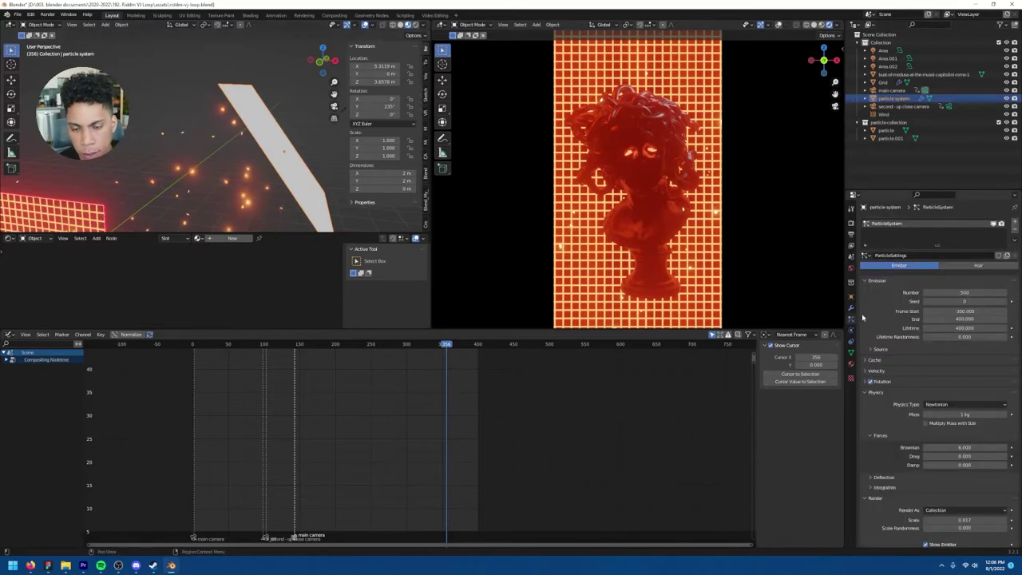
pyautogui.scroll(-5, 251, 163)
# Select the particle.001 object and enter Edit Mode to inspect its mesh.
pyautogui.moveTo(251, 163); pyautogui.dragTo(227, 140, button='middle')
pyautogui.click(218, 110)
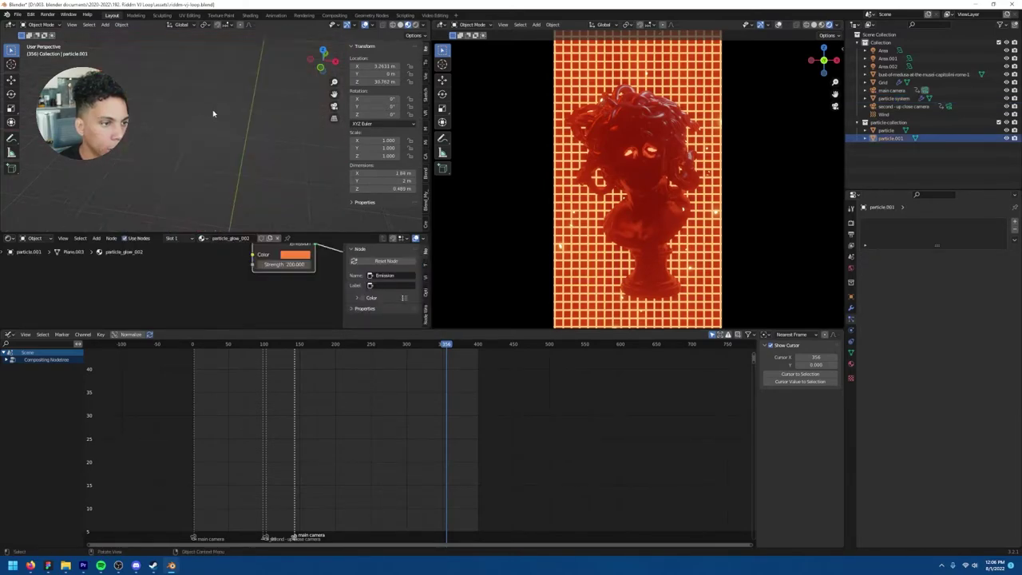
pyautogui.press('Tab')
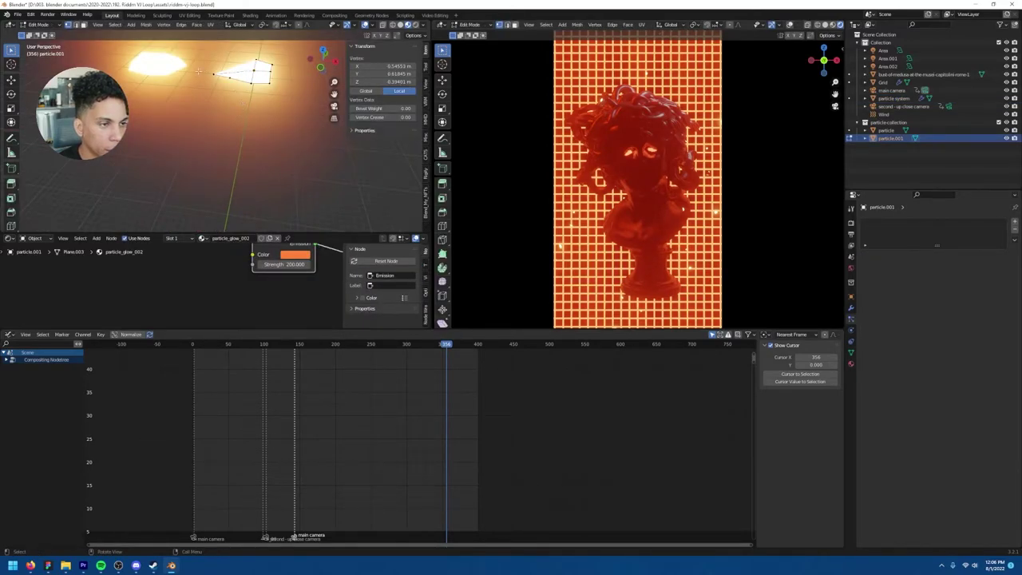
# Leave the particle.001 mesh, select the other particle object and inspect its mesh in Edit Mode before returning to Object Mode.
pyautogui.press('Tab')
pyautogui.click(158, 64)
pyautogui.press('Tab')
pyautogui.press('Tab')
pyautogui.press('KP_Decimal')
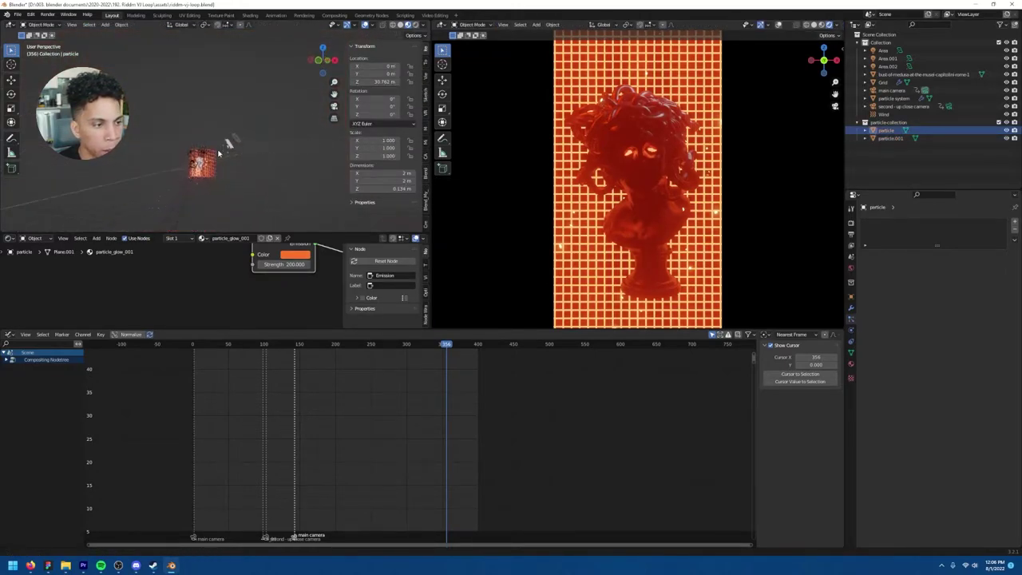
# Select the particle emitter plane and scrub the timeline from the start to frame 396 to review the drifting particles.
pyautogui.scroll(-3, 220, 151)
pyautogui.click(249, 136)
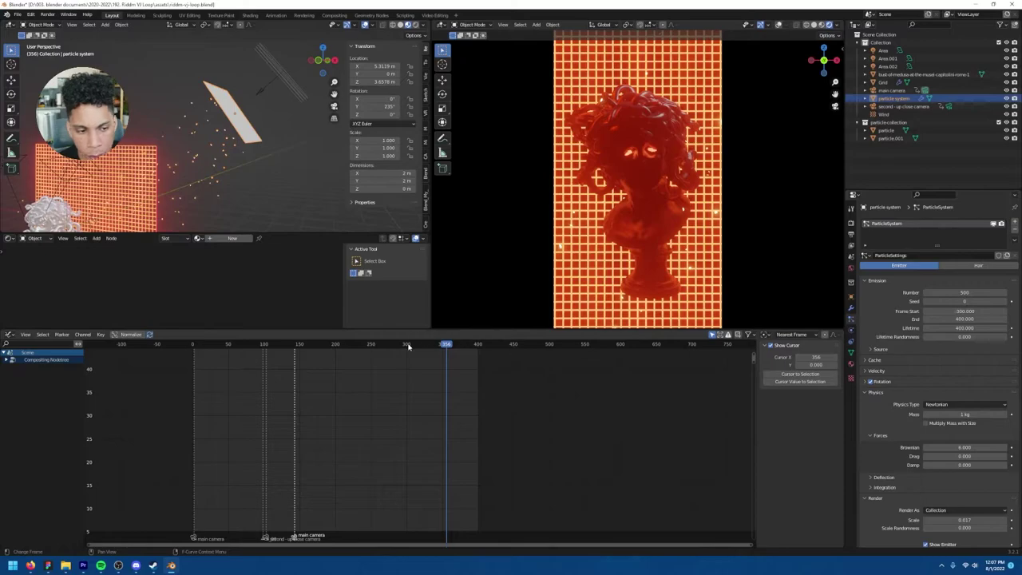
pyautogui.click(185, 344)
pyautogui.moveTo(170, 357); pyautogui.dragTo(215, 352)
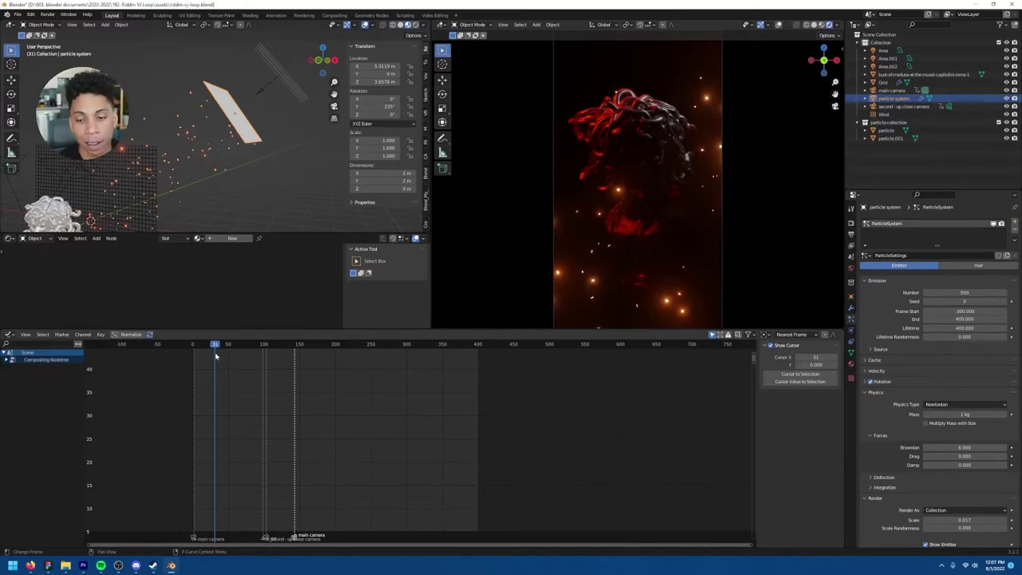
pyautogui.moveTo(214, 346); pyautogui.dragTo(476, 353)
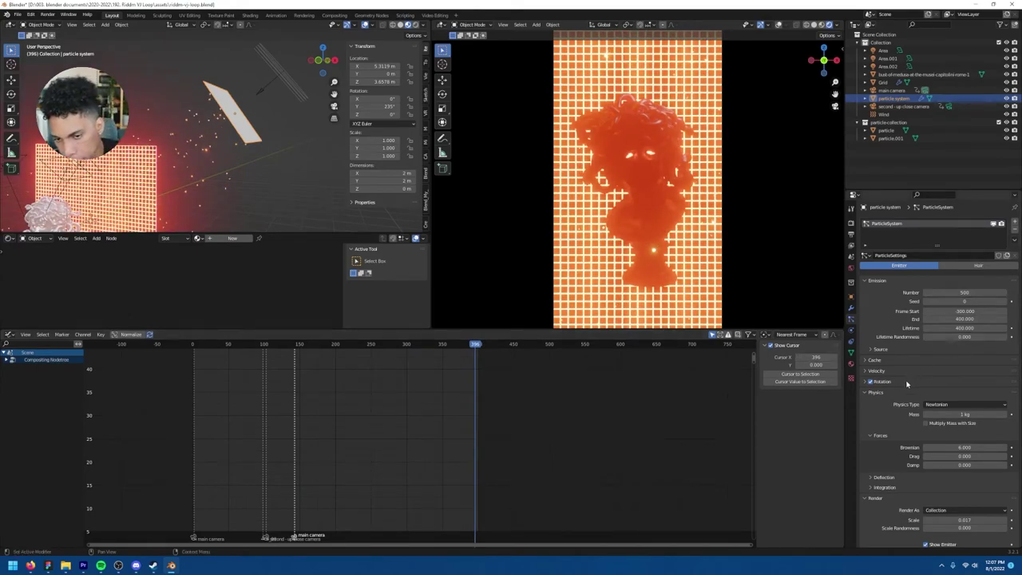
# Examine the emitter's Field Weights settings and scrub the timeline back to frame 0.
pyautogui.scroll(-5, 893, 377)
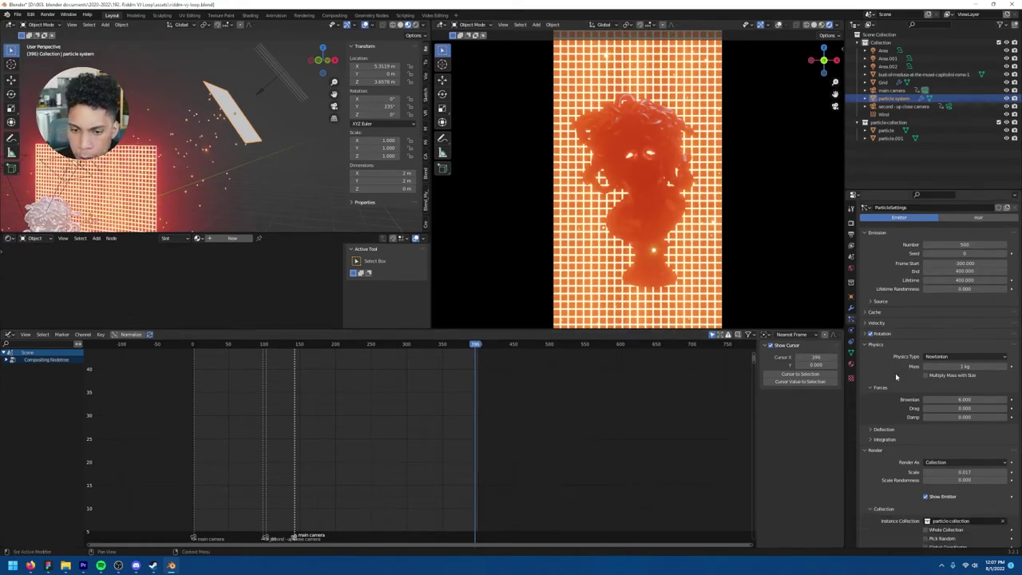
pyautogui.click(875, 402)
pyautogui.click(883, 434)
pyautogui.scroll(-1, 885, 413)
pyautogui.scroll(-3, 884, 413)
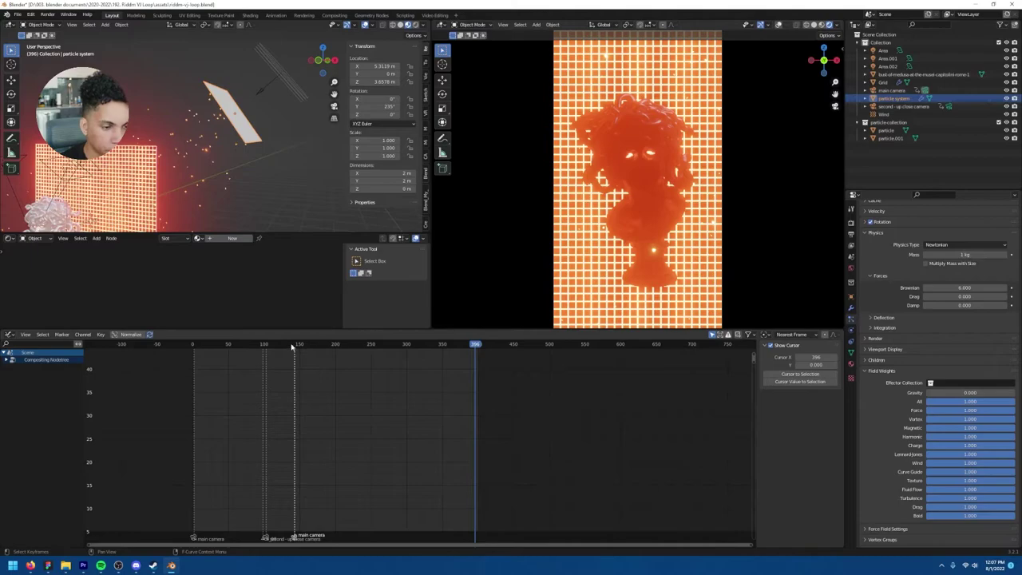
pyautogui.moveTo(292, 346); pyautogui.dragTo(192, 346)
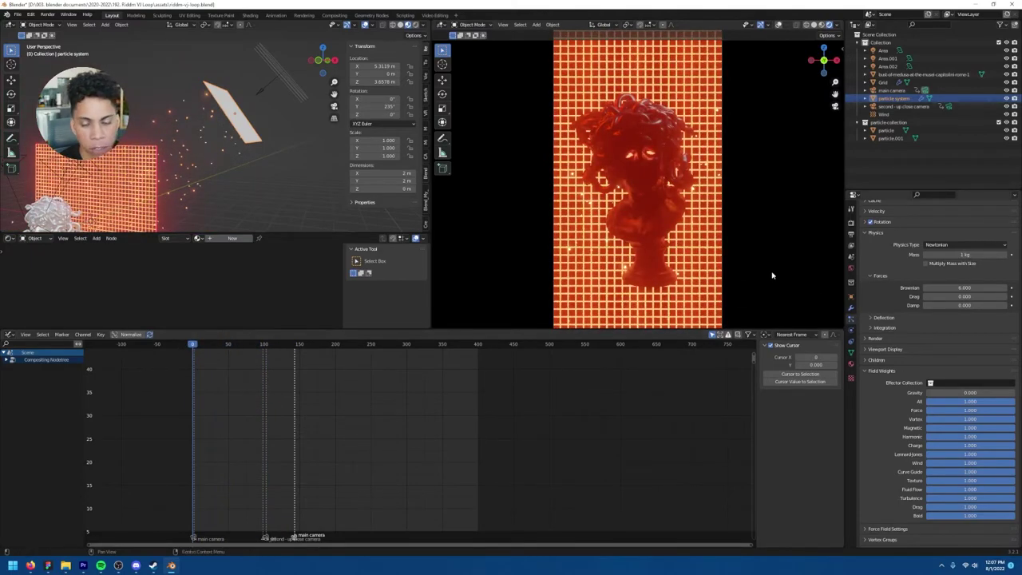
# Select the Wind force field, examine its physics settings and scrub the timeline to frame 197 to review its effect.
pyautogui.click(290, 95)
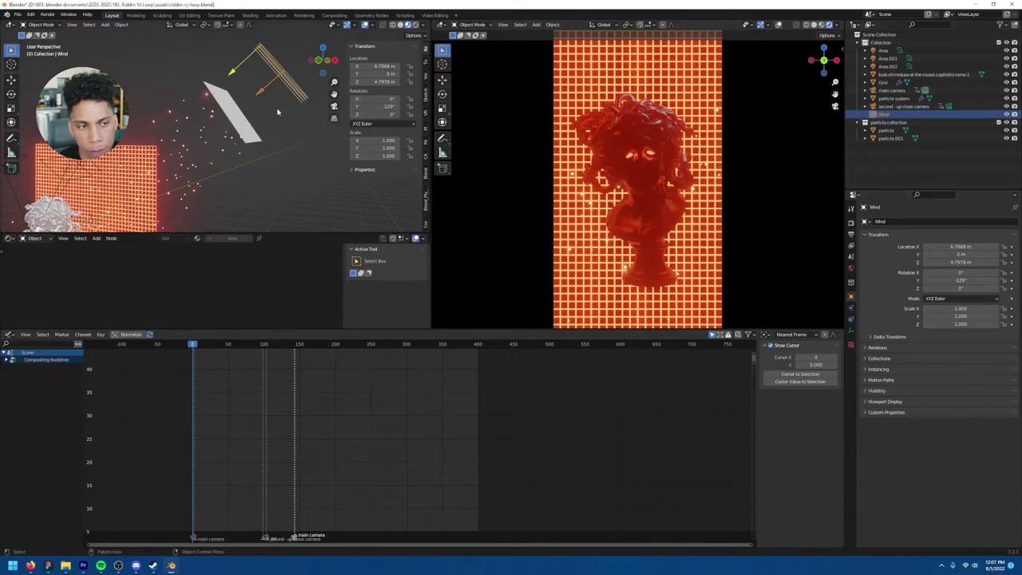
pyautogui.hotkey('shift', 'a')
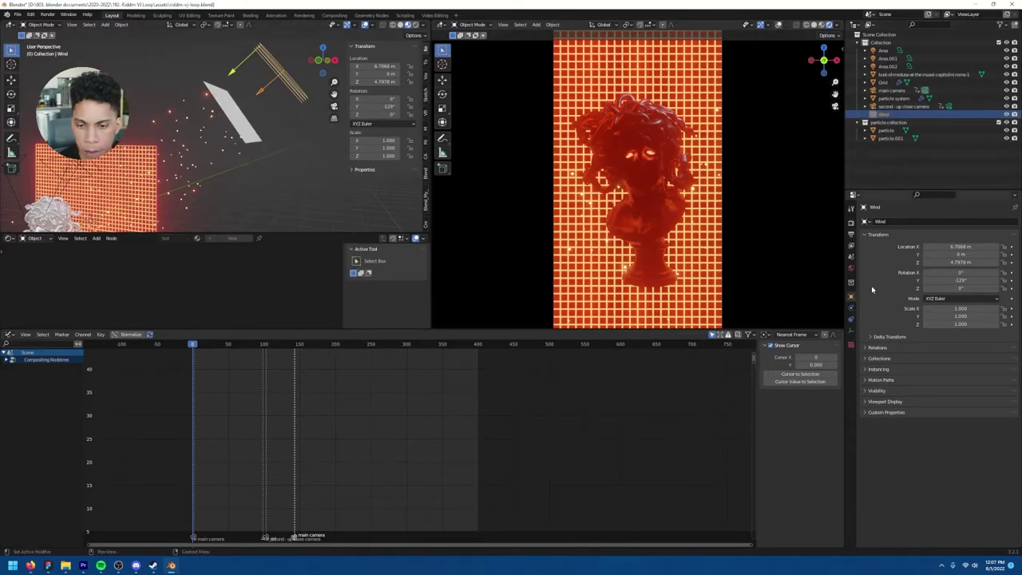
pyautogui.click(851, 308)
pyautogui.click(852, 318)
pyautogui.click(850, 312)
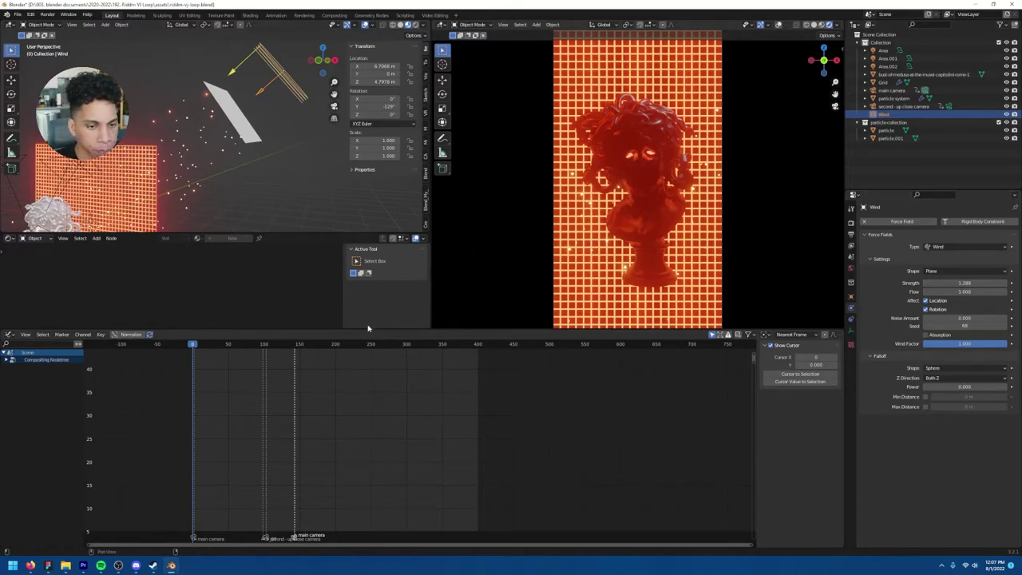
pyautogui.moveTo(198, 345); pyautogui.dragTo(220, 344)
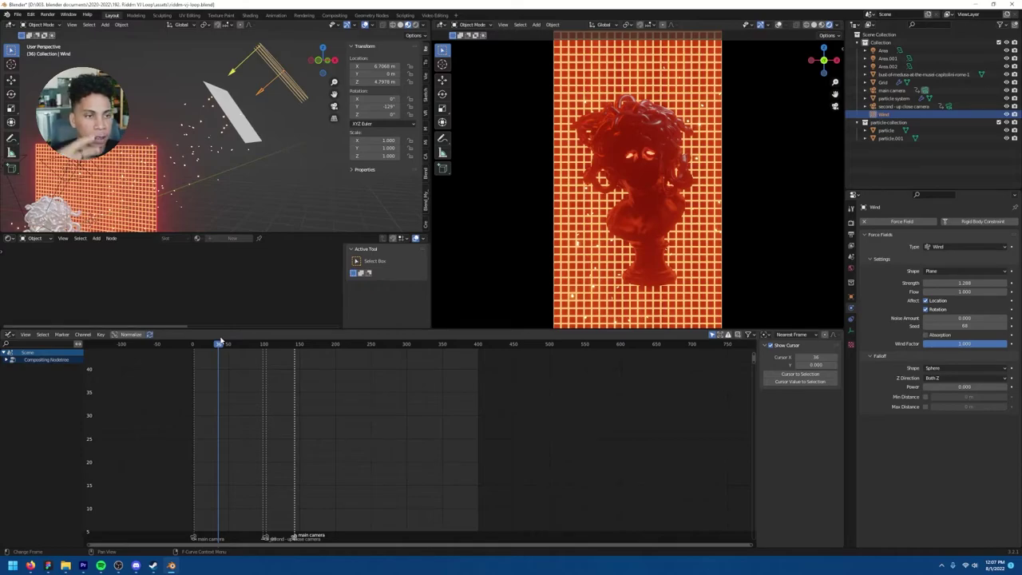
pyautogui.moveTo(225, 345); pyautogui.dragTo(333, 343)
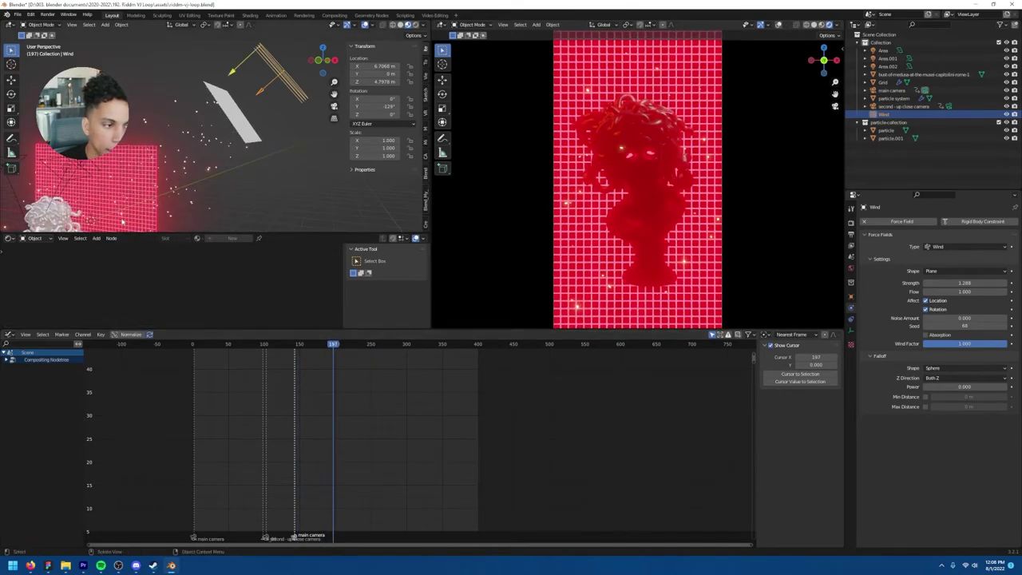
# Select the Medusa bust, show its material slots and check the faces assigned to the glow material in Edit Mode.
pyautogui.moveTo(192, 160); pyautogui.dragTo(207, 152, button='middle')
pyautogui.scroll(5, 246, 106)
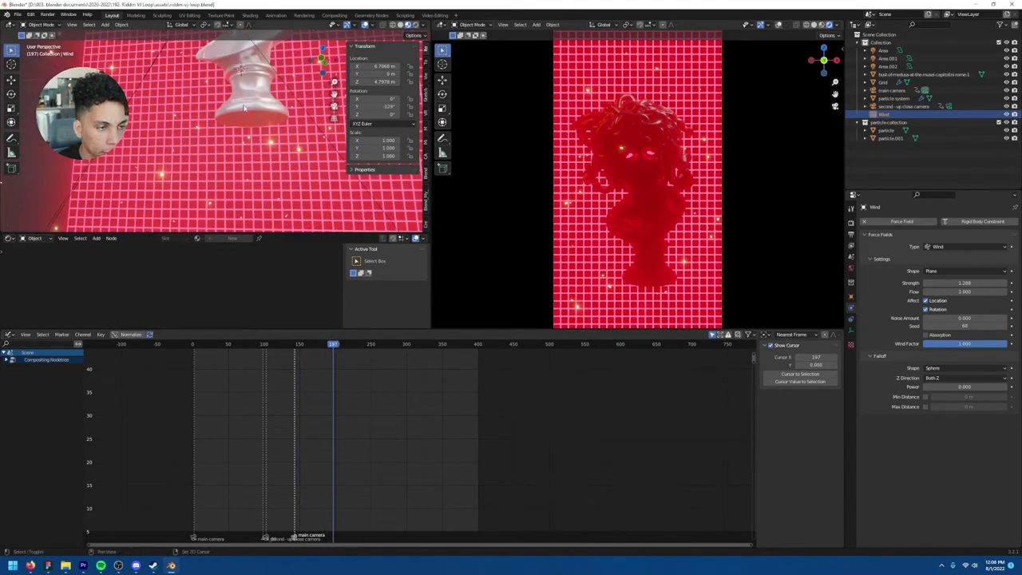
pyautogui.scroll(-5, 244, 108)
pyautogui.moveTo(244, 108); pyautogui.dragTo(257, 148, button='middle')
pyautogui.click(257, 148)
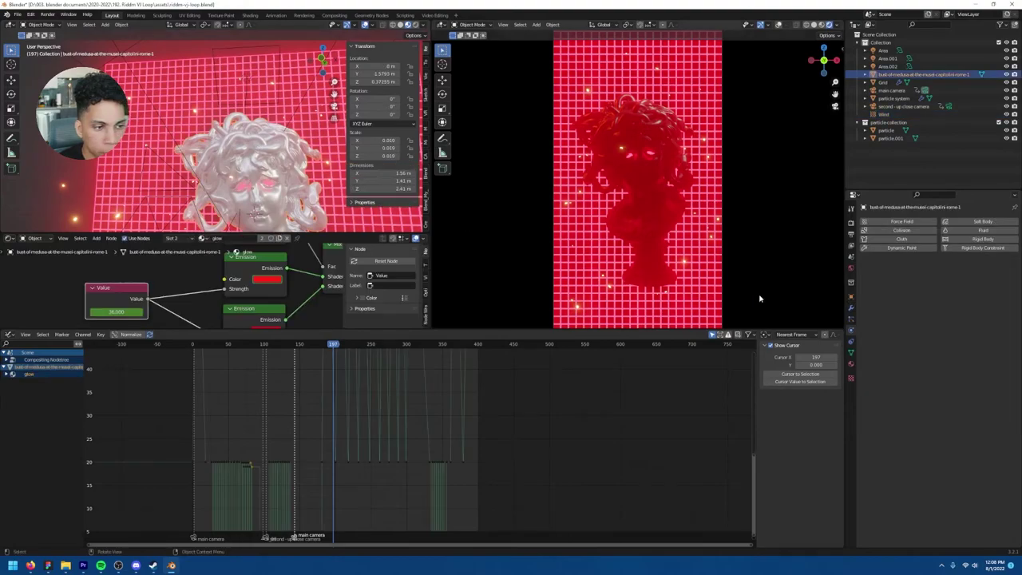
pyautogui.click(851, 363)
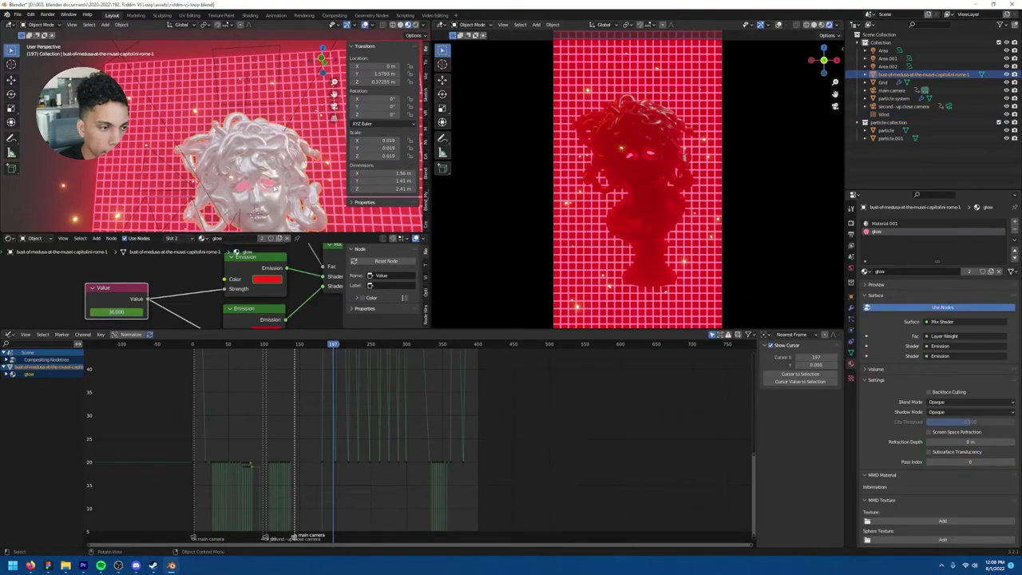
pyautogui.press('Tab')
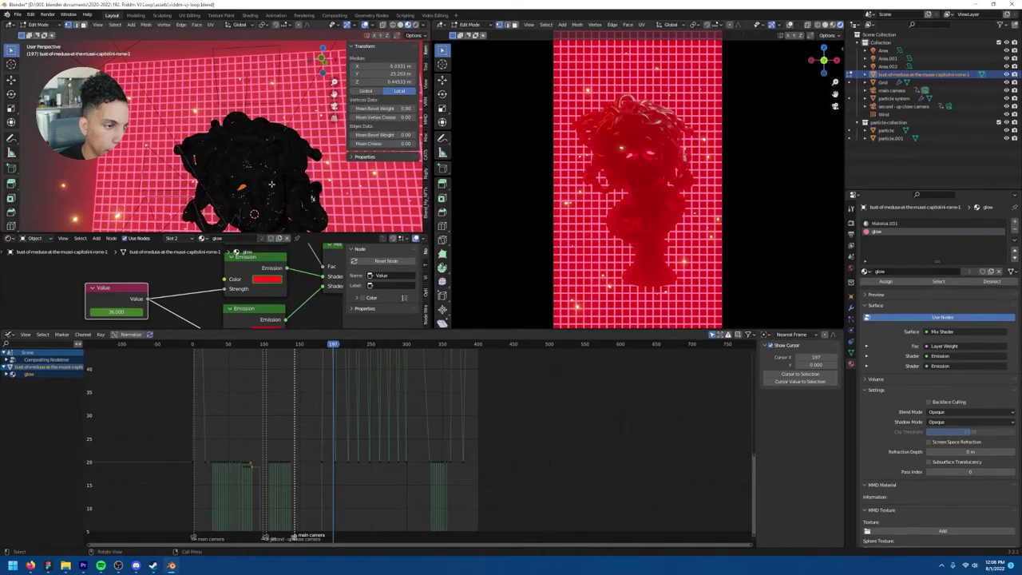
pyautogui.press('Tab')
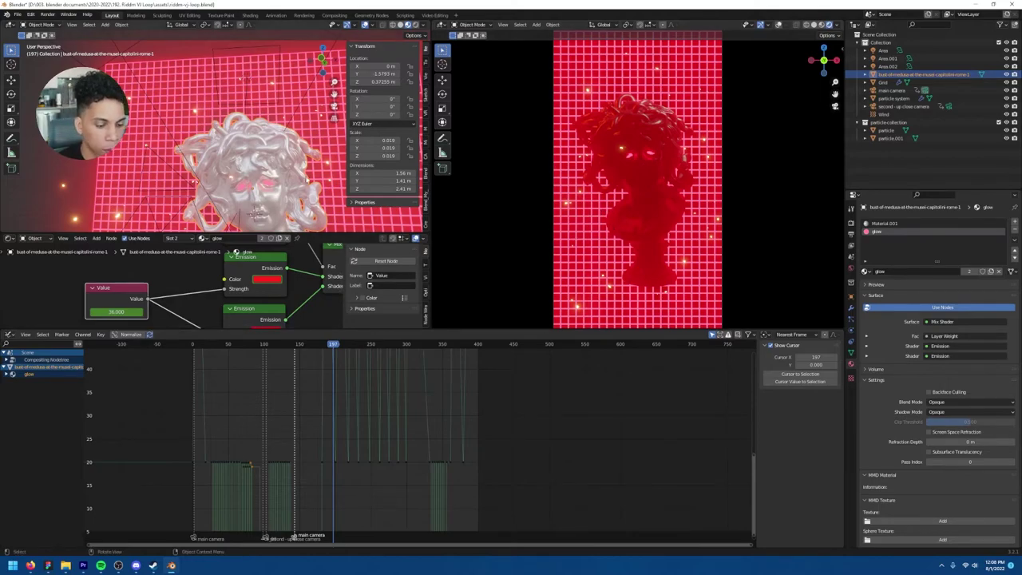
# Select the main camera, fit its animation curves in the Graph Editor and scrub to frame 39 to review its motion.
pyautogui.moveTo(203, 349)
pyautogui.mouseDown()
pyautogui.moveTo(285, 351)
pyautogui.moveTo(197, 349)
pyautogui.mouseUp()
pyautogui.click(911, 90)
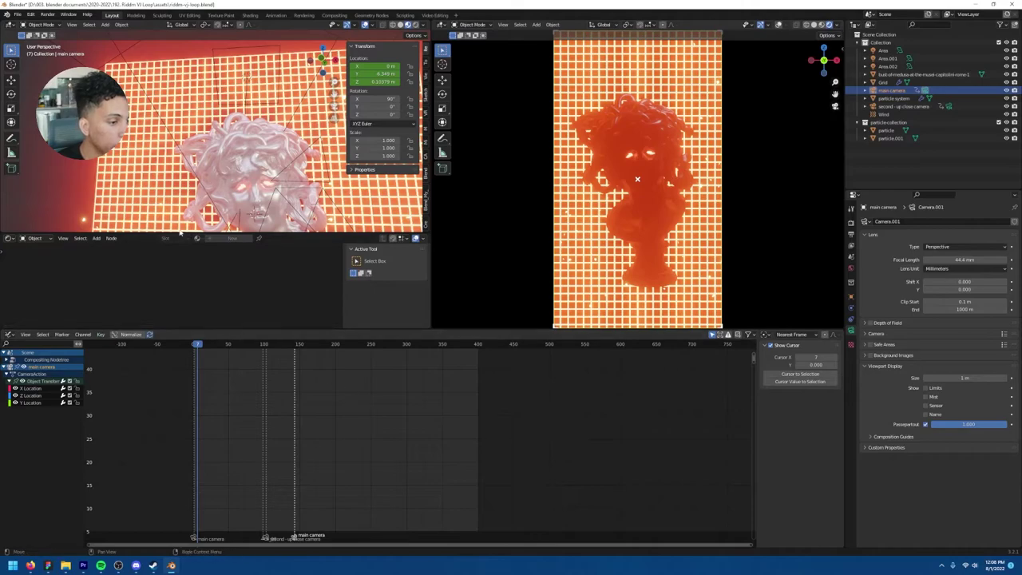
pyautogui.moveTo(104, 200); pyautogui.dragTo(86, 209, button='middle')
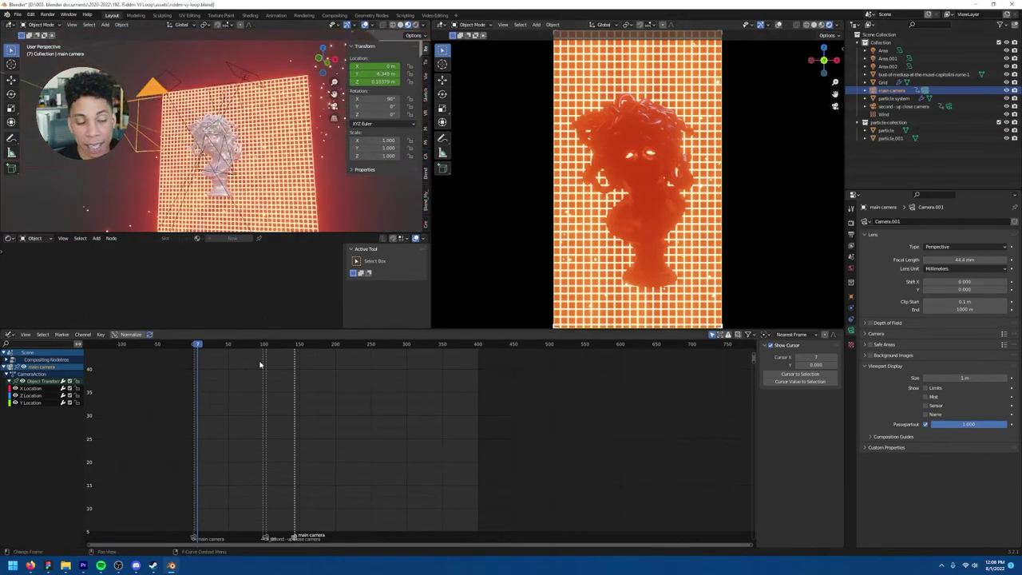
pyautogui.moveTo(201, 346)
pyautogui.mouseDown()
pyautogui.moveTo(276, 345)
pyautogui.moveTo(208, 344)
pyautogui.mouseUp()
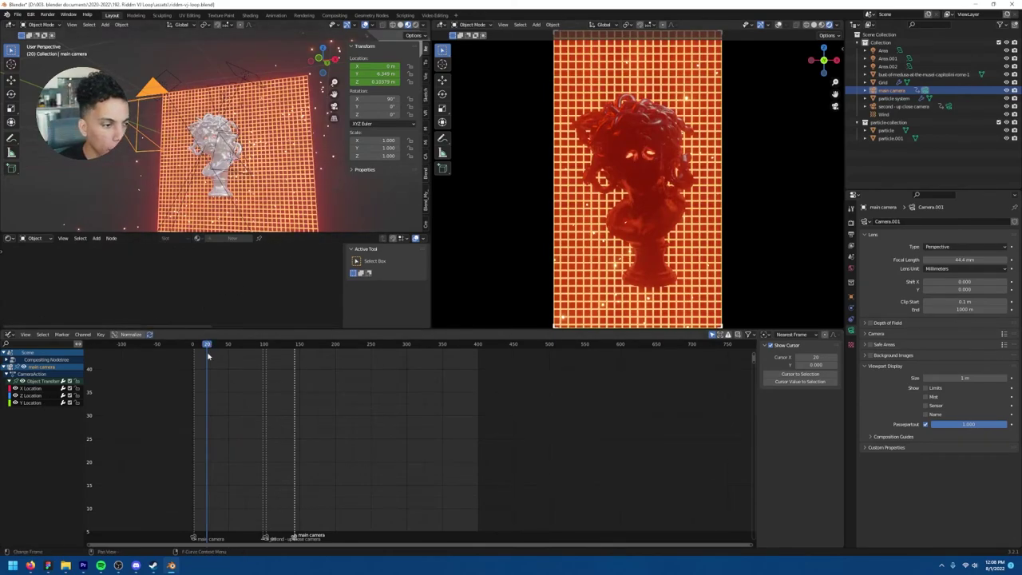
pyautogui.press('Home')
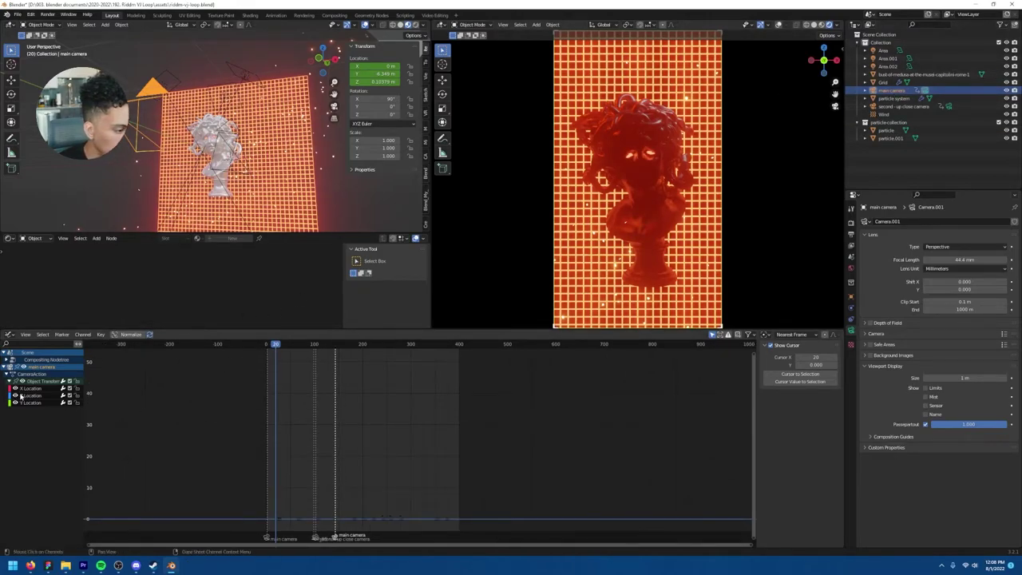
pyautogui.moveTo(277, 347)
pyautogui.mouseDown()
pyautogui.moveTo(264, 347)
pyautogui.moveTo(299, 348)
pyautogui.moveTo(274, 346)
pyautogui.moveTo(285, 347)
pyautogui.mouseUp()
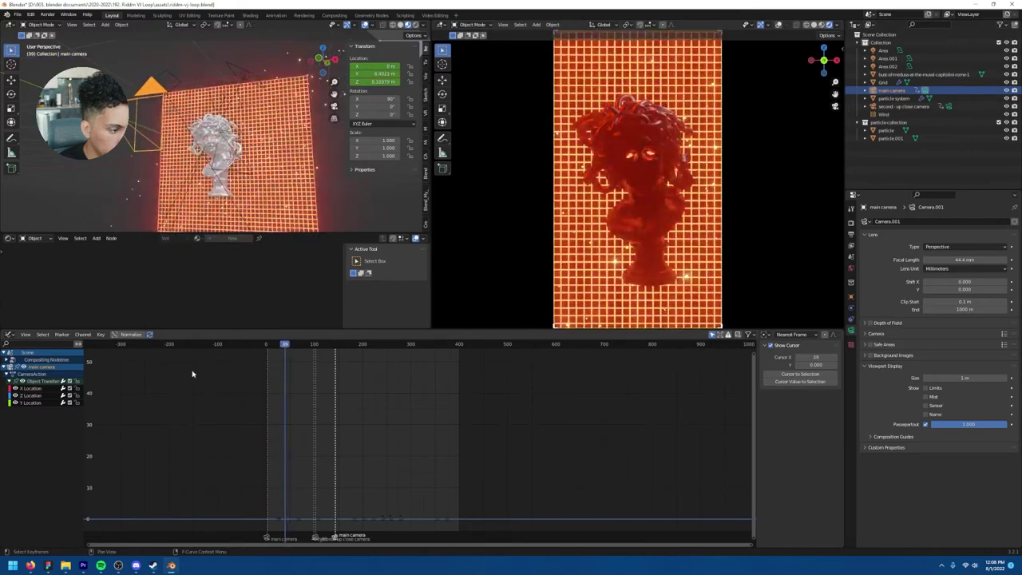
# Select the main camera's Y Location curve and scrub across its first bump to examine the camera push.
pyautogui.click(32, 403)
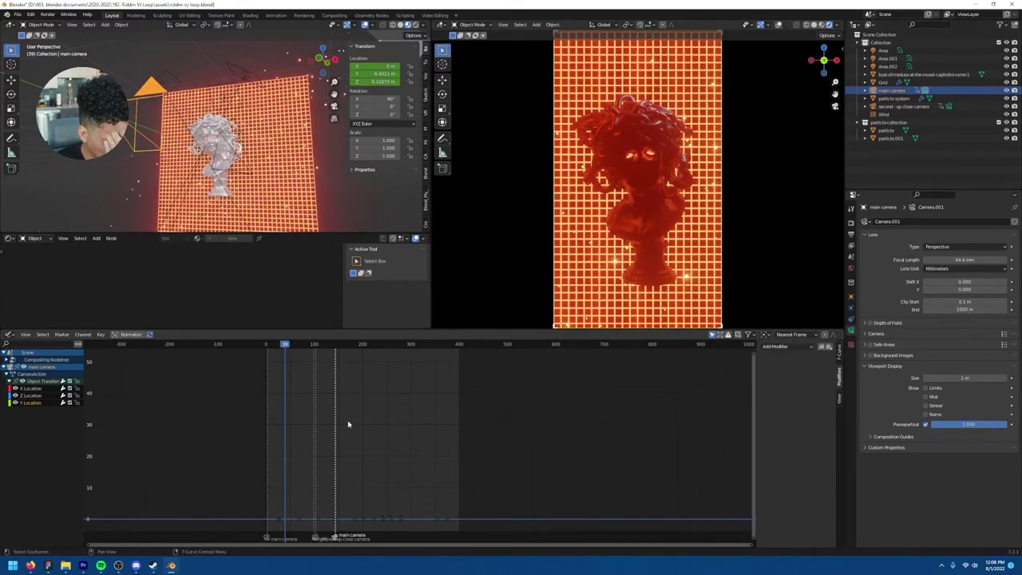
pyautogui.moveTo(349, 424); pyautogui.dragTo(383, 453, button='middle')
pyautogui.scroll(8, 383, 453)
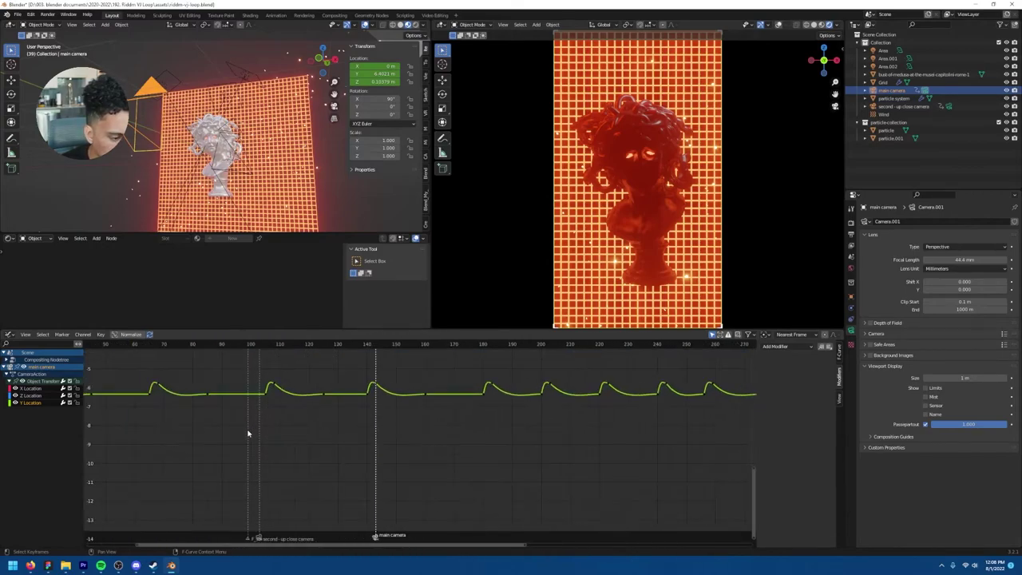
pyautogui.moveTo(245, 435); pyautogui.dragTo(471, 477, button='middle')
pyautogui.scroll(3, 339, 454)
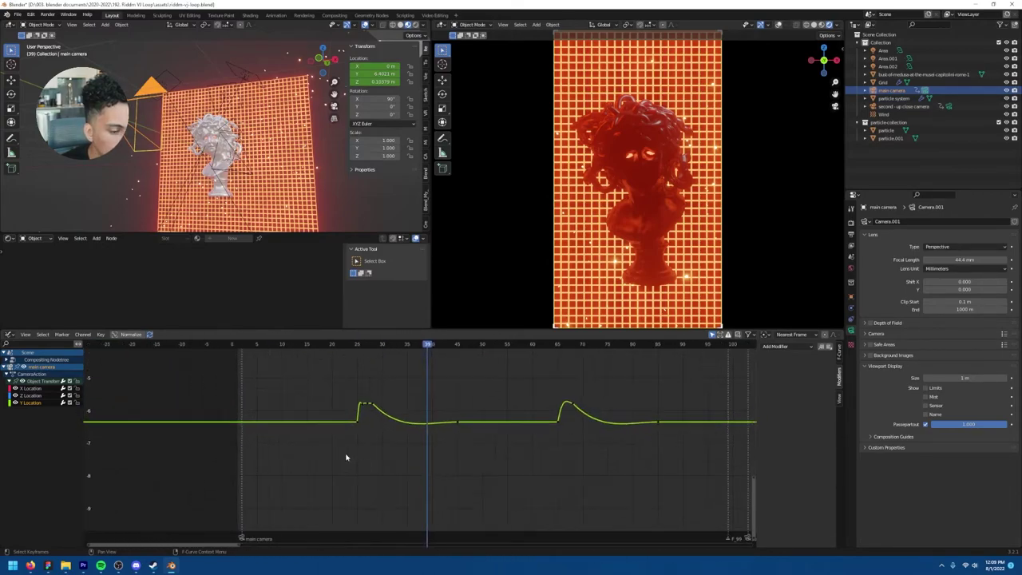
pyautogui.moveTo(354, 345); pyautogui.dragTo(337, 346)
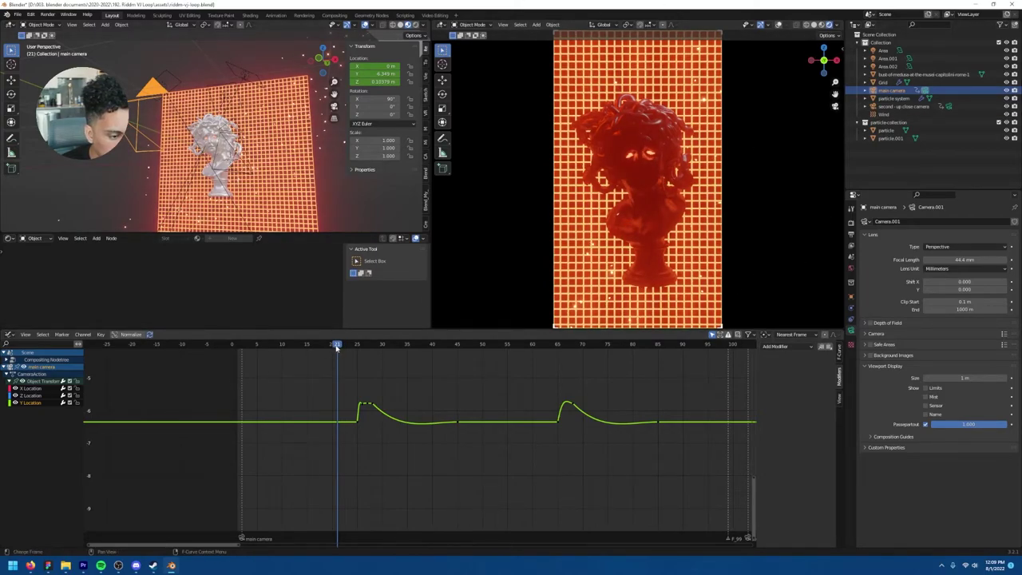
pyautogui.moveTo(340, 346); pyautogui.dragTo(467, 344)
# Go to frame 26, select the Y Location keyframe there and review the available interpolation modes.
pyautogui.moveTo(470, 375); pyautogui.dragTo(342, 453)
pyautogui.moveTo(409, 344); pyautogui.dragTo(358, 349)
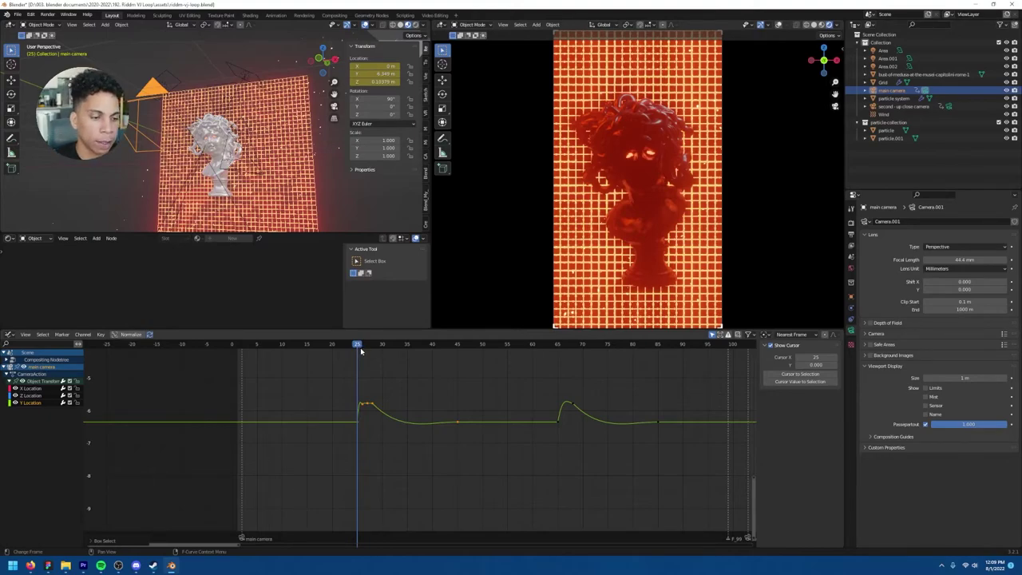
pyautogui.moveTo(361, 352); pyautogui.dragTo(363, 349)
pyautogui.moveTo(348, 393); pyautogui.dragTo(361, 430)
pyautogui.rightClick(360, 428)
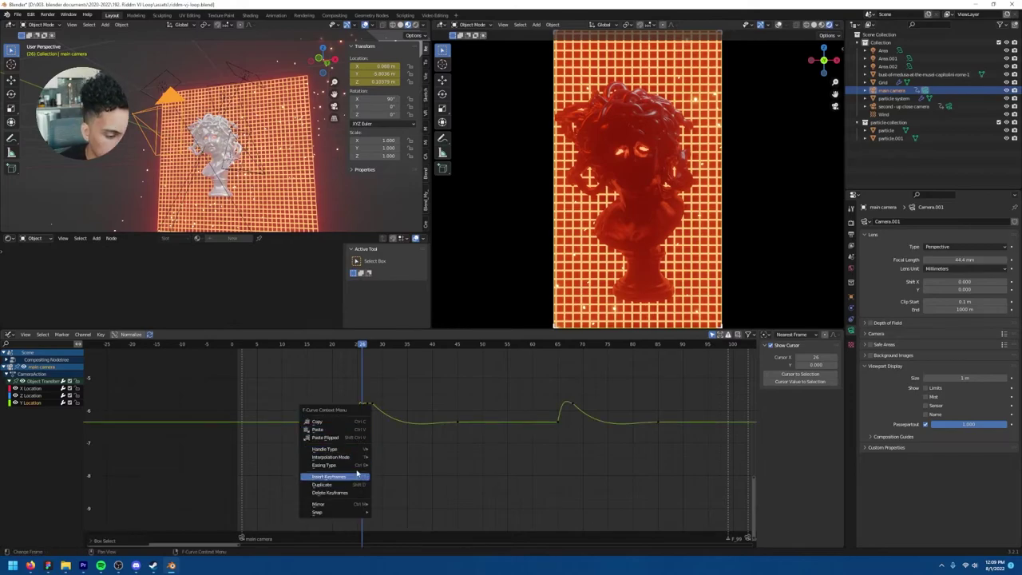
pyautogui.moveTo(357, 464)
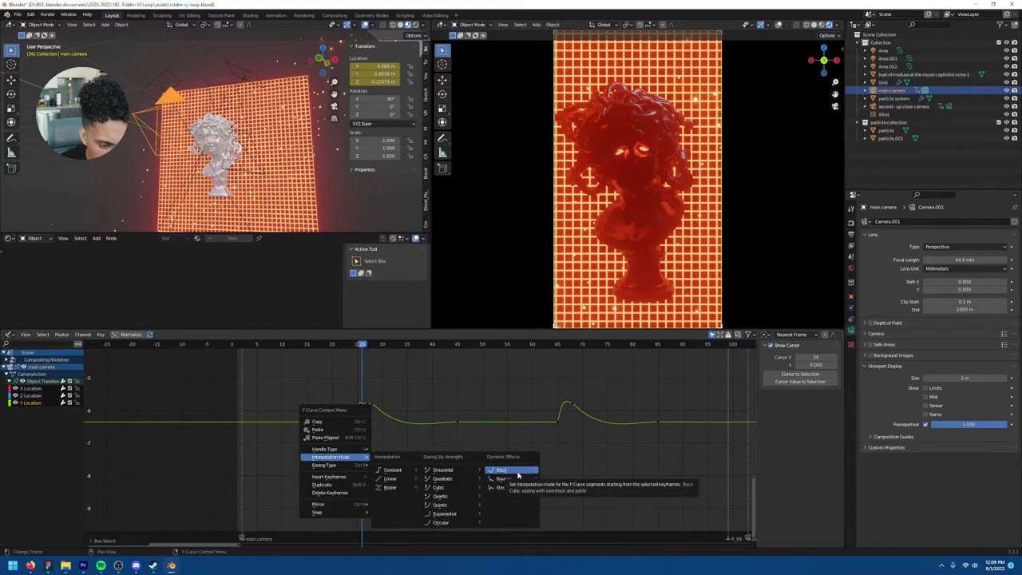
pyautogui.click(519, 478)
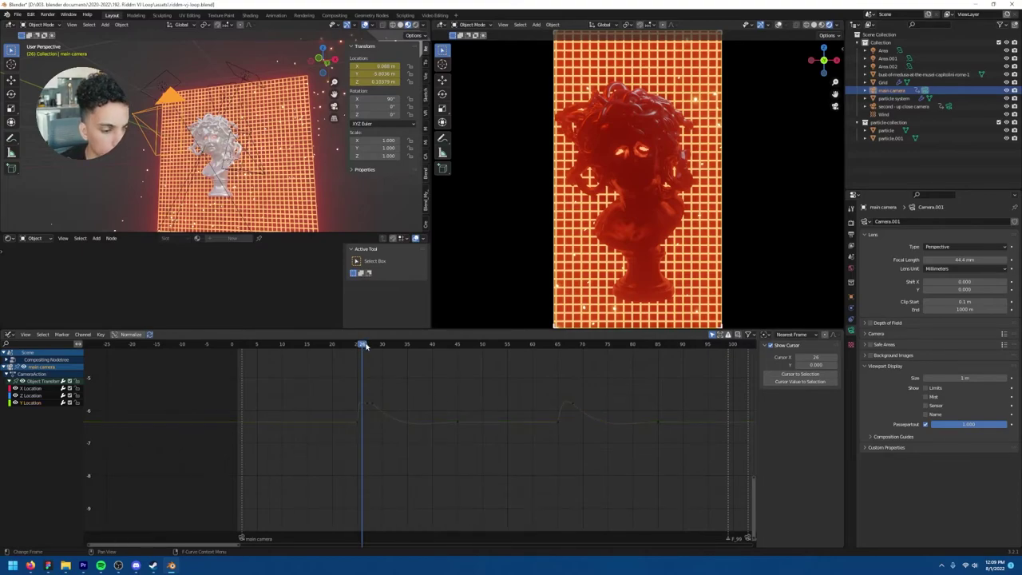
# Go to frame 28, select the Y Location keyframe there and apply Exponential interpolation to it.
pyautogui.moveTo(366, 345); pyautogui.dragTo(373, 345)
pyautogui.moveTo(483, 395); pyautogui.dragTo(392, 447)
pyautogui.click(483, 392)
pyautogui.moveTo(476, 370); pyautogui.dragTo(372, 411)
pyautogui.rightClick(372, 411)
pyautogui.moveTo(376, 432)
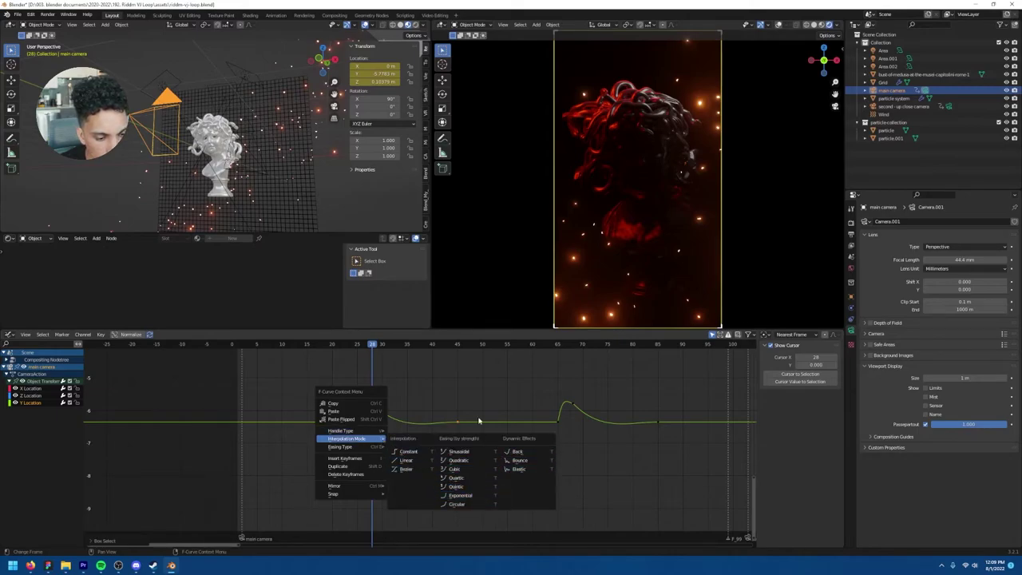
pyautogui.click(460, 495)
# Scrub along the Y Location curve to frame 151 to review the repeated camera pushes.
pyautogui.moveTo(376, 343); pyautogui.dragTo(673, 358)
pyautogui.moveTo(673, 358); pyautogui.dragTo(388, 367, button='middle')
pyautogui.moveTo(385, 345); pyautogui.dragTo(561, 355)
pyautogui.moveTo(615, 400); pyautogui.dragTo(398, 336, button='middle')
pyautogui.moveTo(397, 343); pyautogui.dragTo(511, 345)
pyautogui.scroll(-4, 426, 384)
pyautogui.scroll(-8, 482, 378)
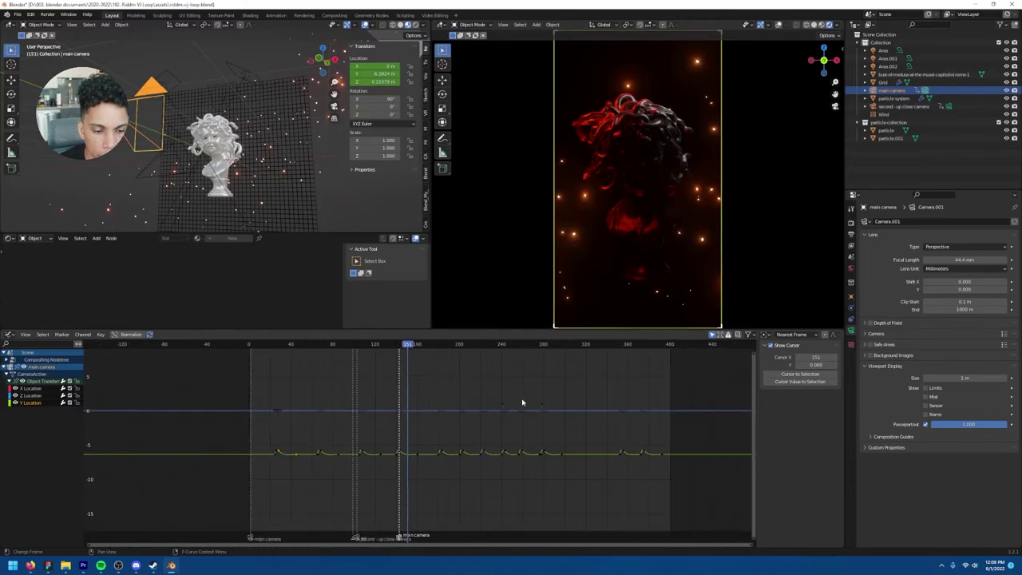
pyautogui.scroll(-1, 423, 444)
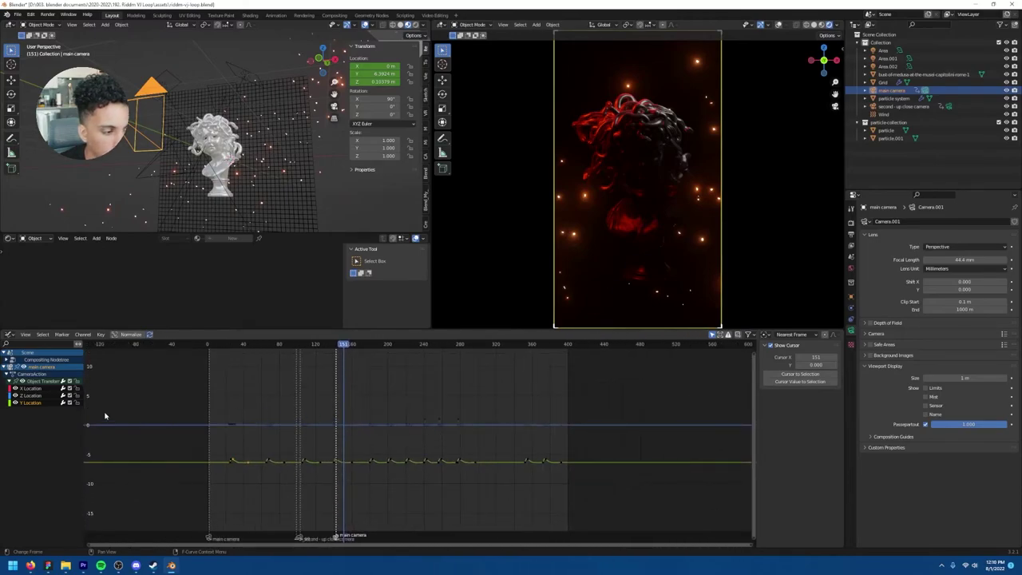
# Select the main camera's Z Location curve and scrub to frame 244 to examine the camera motion and grid flash.
pyautogui.click(31, 396)
pyautogui.scroll(5, 343, 427)
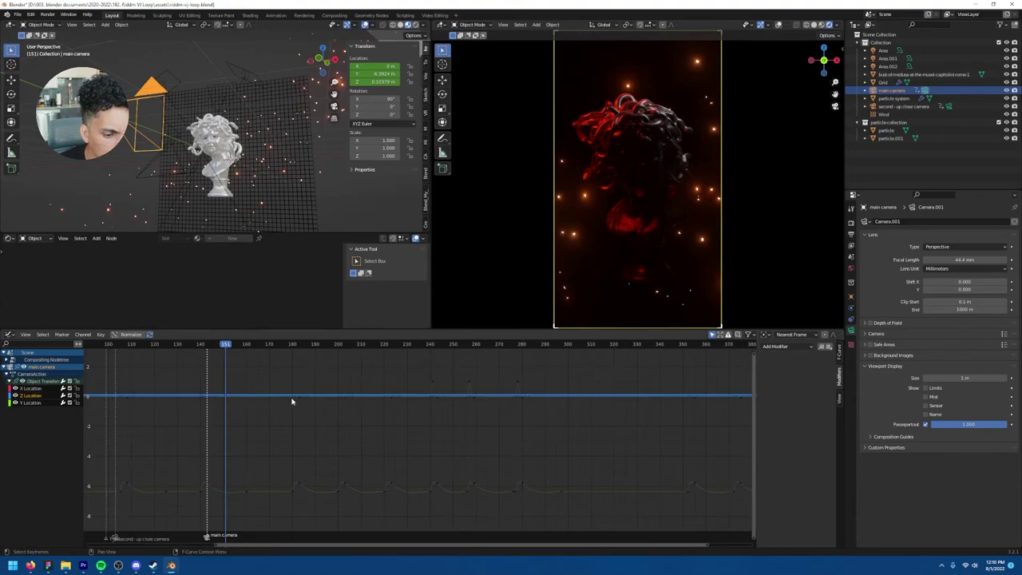
pyautogui.moveTo(437, 347); pyautogui.dragTo(370, 345)
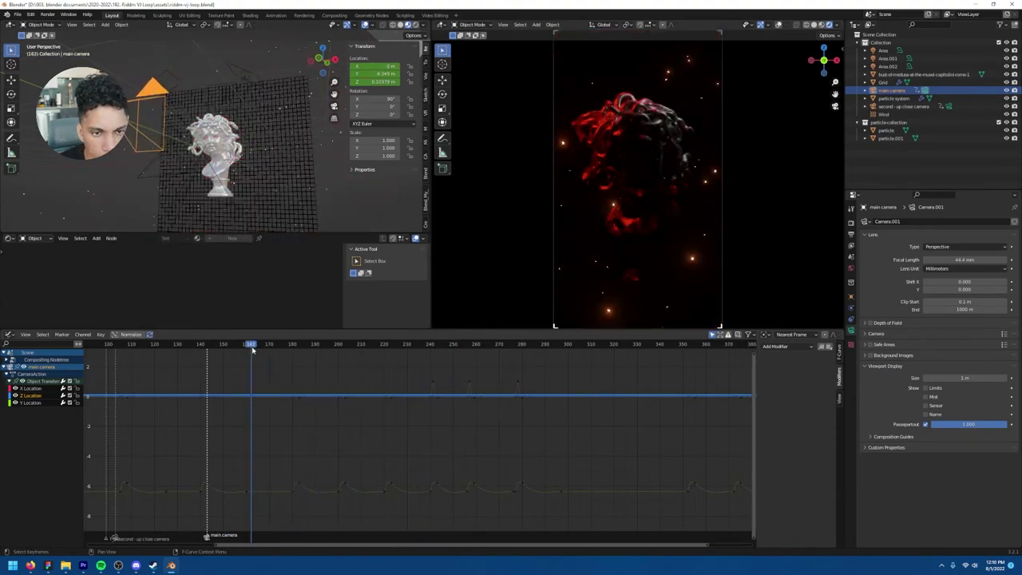
pyautogui.moveTo(256, 349); pyautogui.dragTo(438, 345)
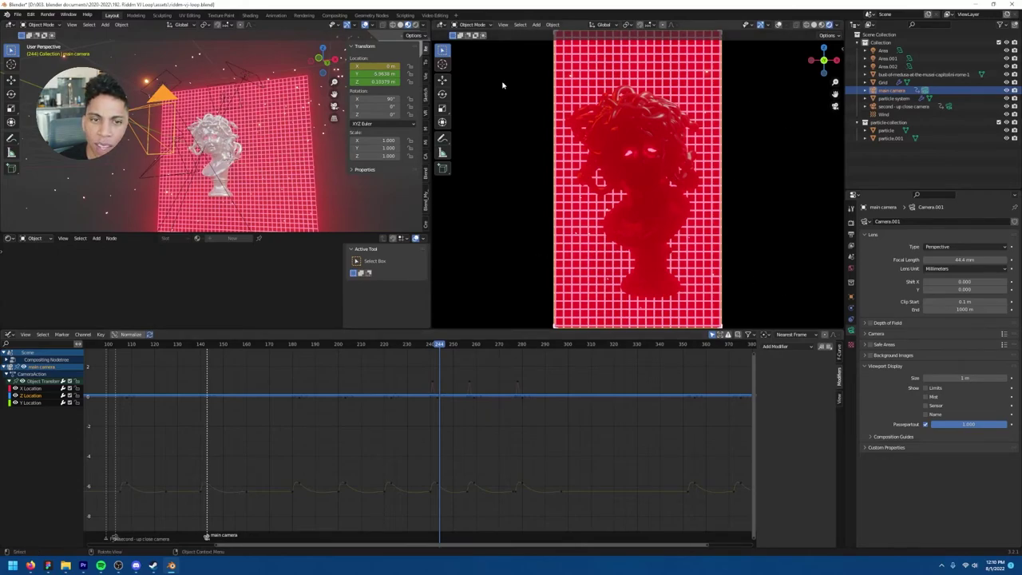
# Switch to the Compositing workspace and examine the node chain from Render Layers through the Difference mix node to the Composite and Viewer outputs.
pyautogui.click(339, 16)
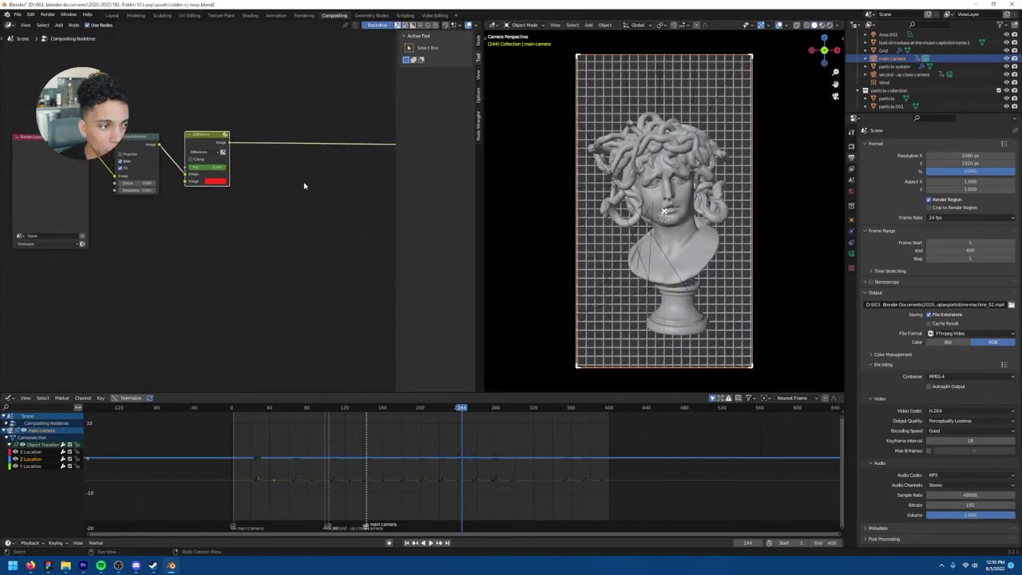
pyautogui.moveTo(304, 183); pyautogui.dragTo(278, 241, button='middle')
pyautogui.scroll(2, 278, 241)
pyautogui.moveTo(283, 309); pyautogui.dragTo(243, 304, button='middle')
pyautogui.keyDown('ctrl'); pyautogui.scroll(-10, 126, 279); pyautogui.keyUp('ctrl')
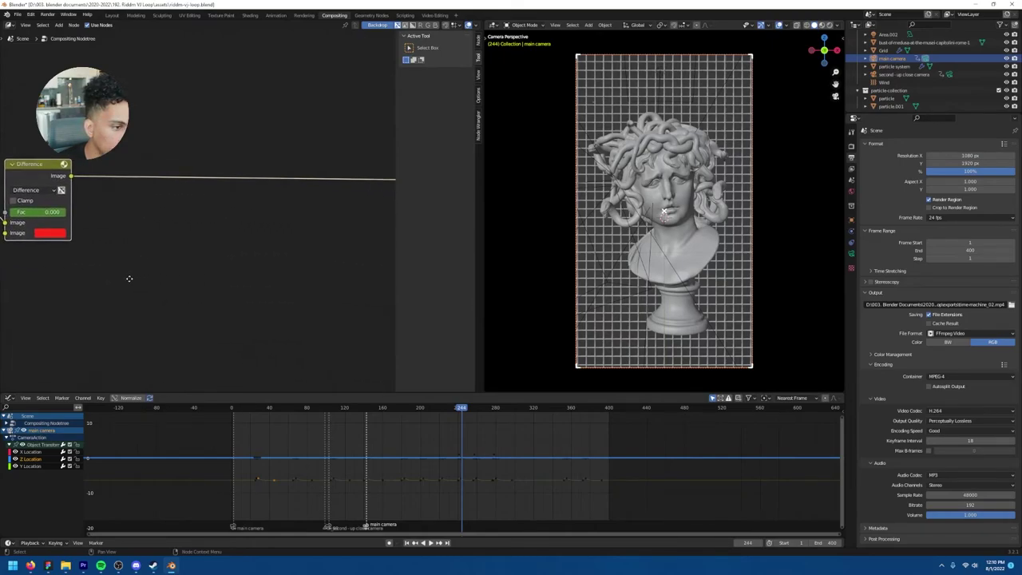
pyautogui.scroll(-3, 143, 272)
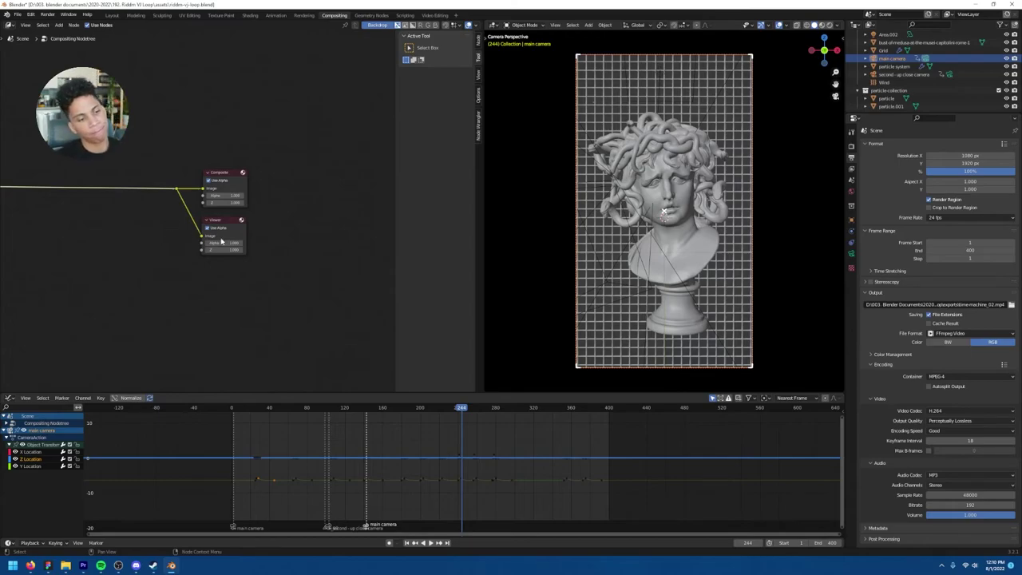
pyautogui.scroll(-2, 210, 272)
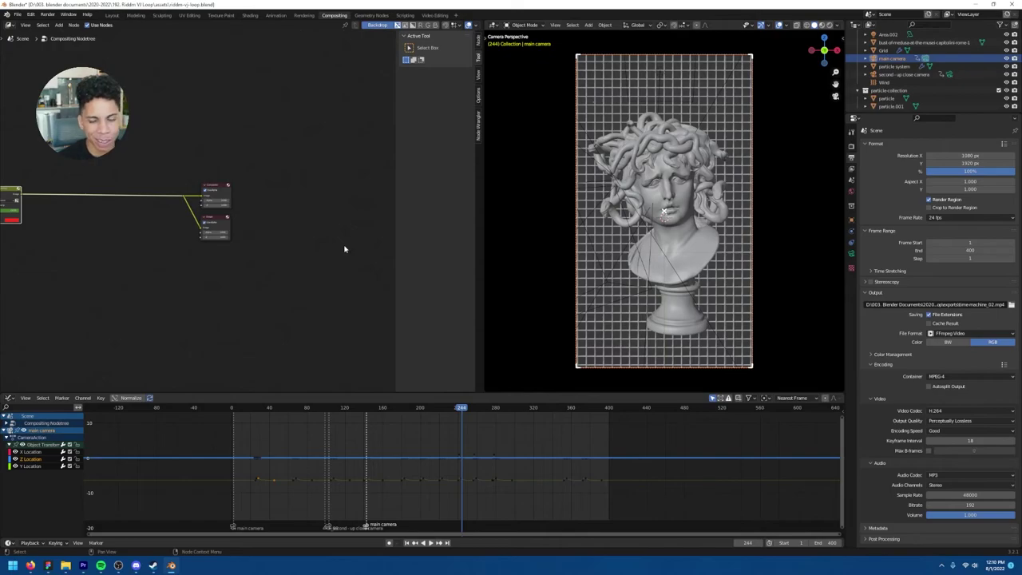
pyautogui.keyDown('ctrl'); pyautogui.hscroll(-6, 228, 296); pyautogui.keyUp('ctrl')
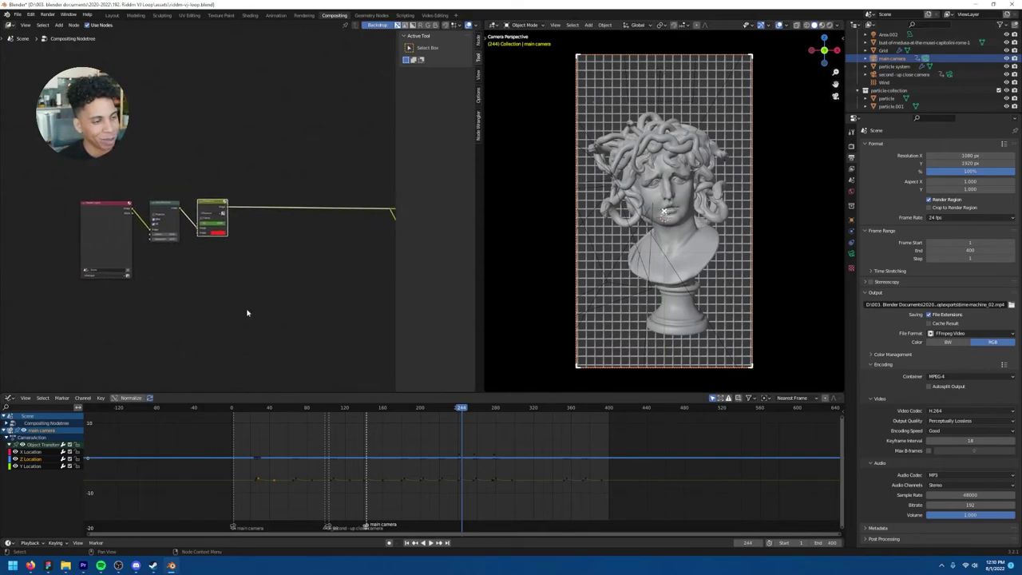
pyautogui.keyDown('ctrl'); pyautogui.hscroll(-1, 249, 313); pyautogui.keyUp('ctrl')
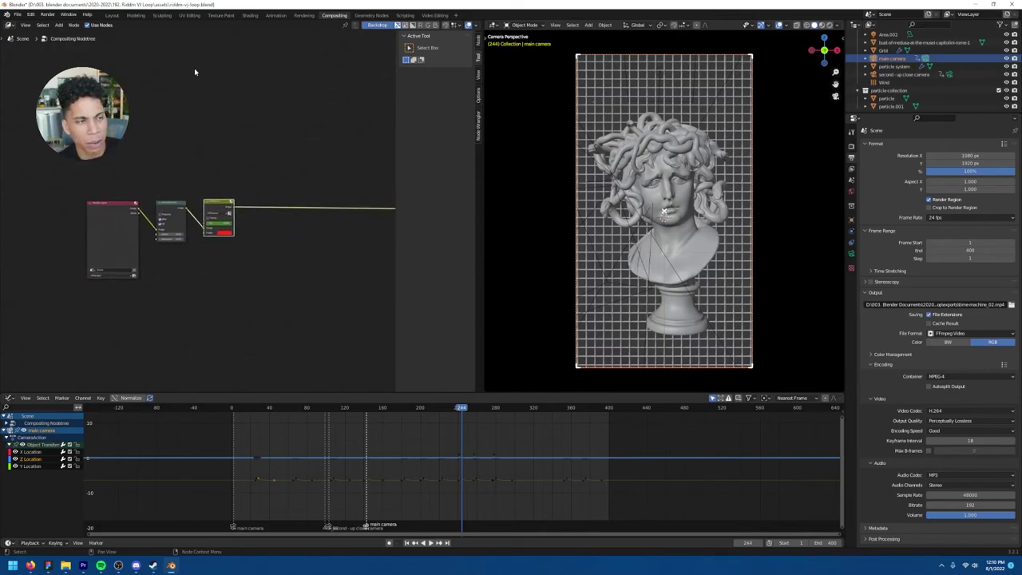